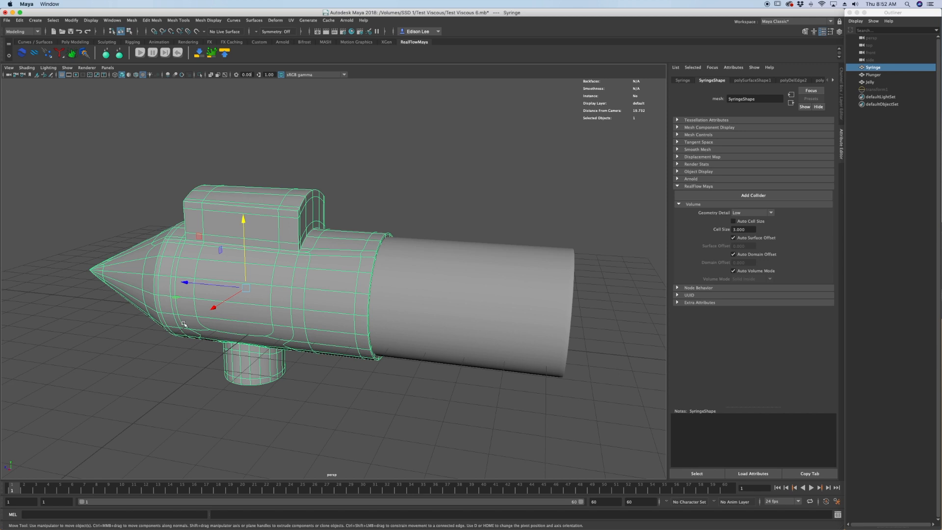
# Isolate the Syringe mesh, examine its hollow interior through the open end, and restore the full scene.
pyautogui.keyDown('alt'); pyautogui.moveTo(301, 301); pyautogui.dragTo(318, 283); pyautogui.keyUp('alt')
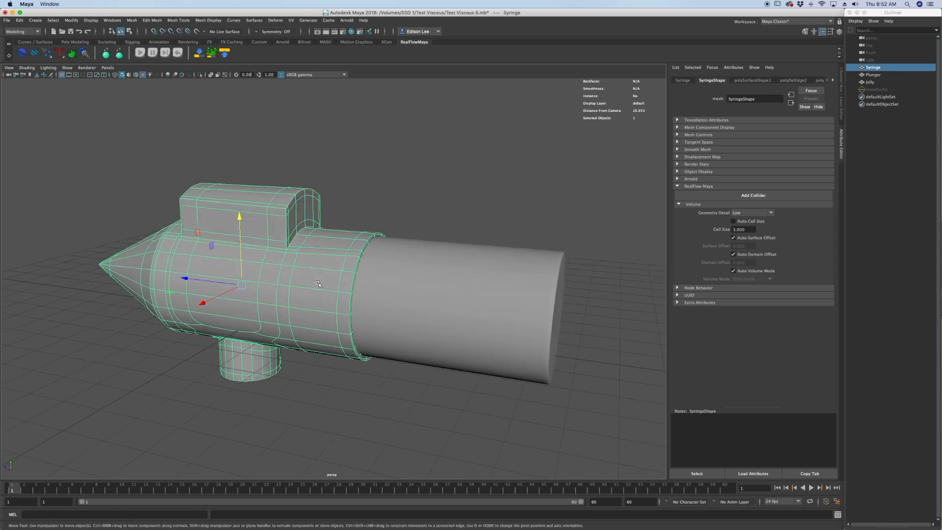
pyautogui.keyDown('alt'); pyautogui.moveTo(348, 342); pyautogui.dragTo(307, 300); pyautogui.keyUp('alt')
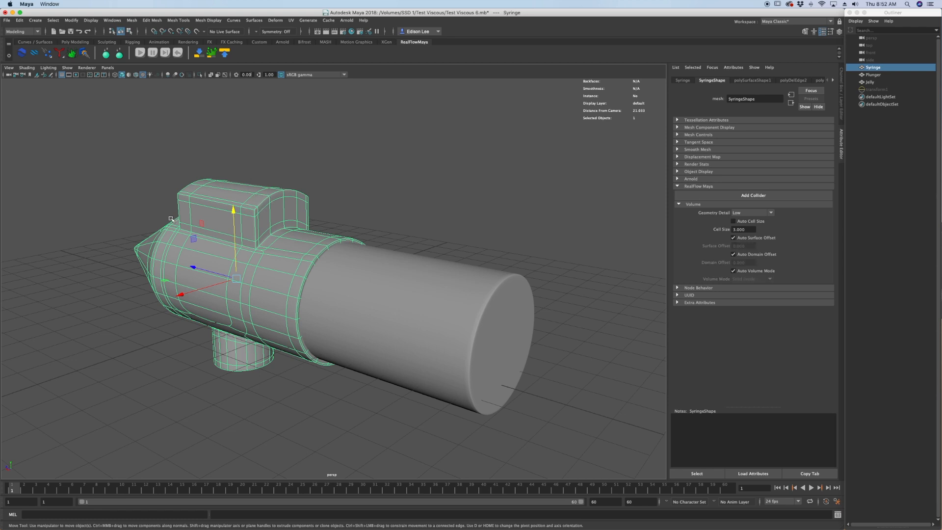
pyautogui.keyDown('alt'); pyautogui.moveTo(230, 267); pyautogui.dragTo(256, 373); pyautogui.keyUp('alt')
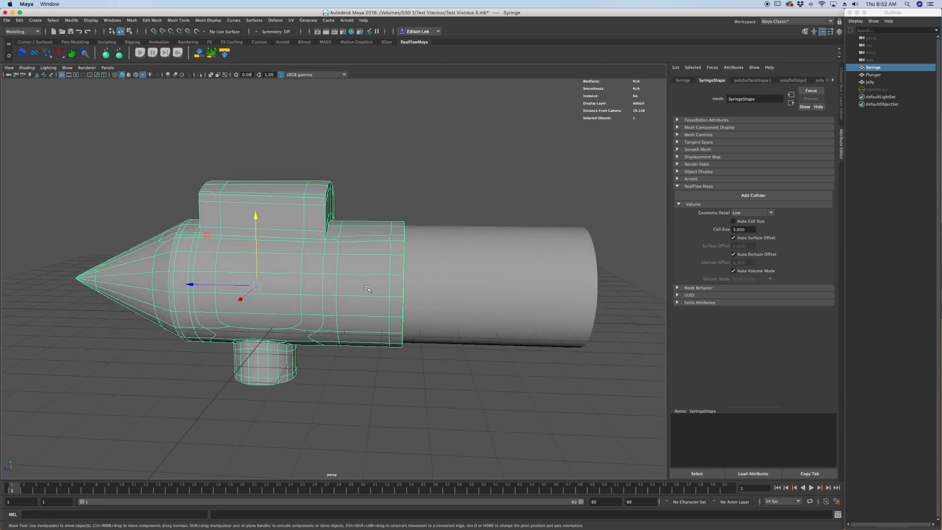
pyautogui.hotkey('ctrl', '1')
pyautogui.scroll(3, 365, 288)
pyautogui.keyDown('alt'); pyautogui.moveTo(364, 288); pyautogui.dragTo(299, 293); pyautogui.keyUp('alt')
pyautogui.scroll(3, 326, 293)
pyautogui.keyDown('alt'); pyautogui.moveTo(326, 294); pyautogui.dragTo(342, 303, button='middle'); pyautogui.keyUp('alt')
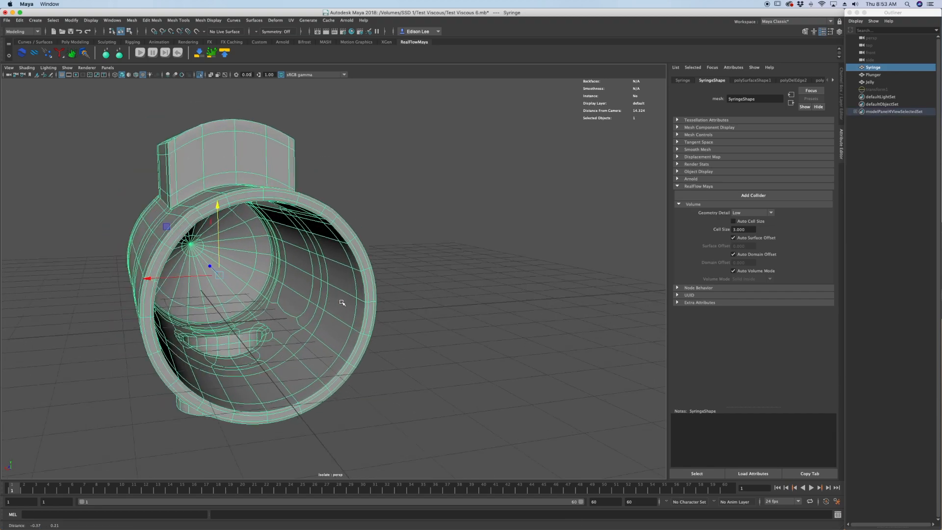
pyautogui.keyDown('alt'); pyautogui.moveTo(342, 302); pyautogui.dragTo(368, 311); pyautogui.keyUp('alt')
pyautogui.hotkey('ctrl', '1')
# Select the plunger and scrub the timeline to frame 3 to check its animated movement.
pyautogui.click(550, 270)
pyautogui.keyDown('alt'); pyautogui.moveTo(551, 271); pyautogui.dragTo(367, 265, button='middle'); pyautogui.keyUp('alt')
pyautogui.scroll(-3, 350, 295)
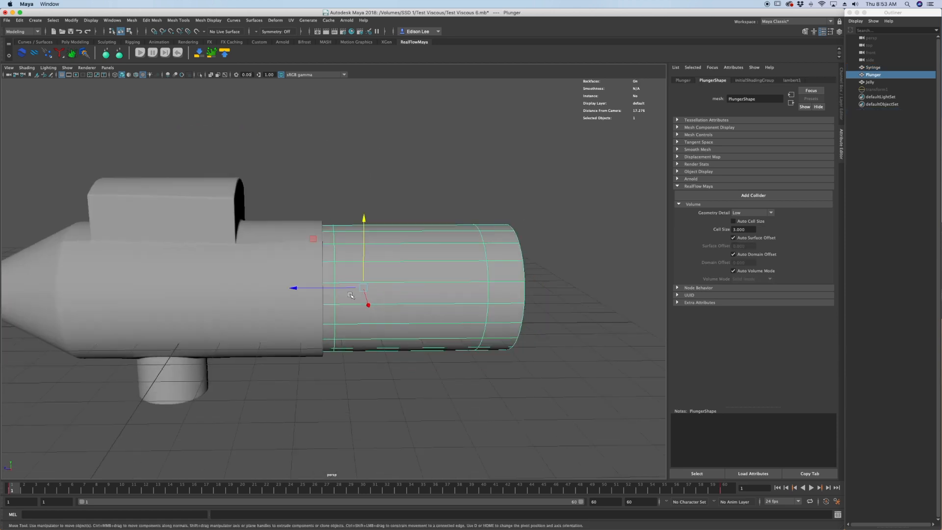
pyautogui.moveTo(47, 490)
pyautogui.mouseDown()
pyautogui.moveTo(589, 516)
pyautogui.moveTo(37, 490)
pyautogui.mouseUp()
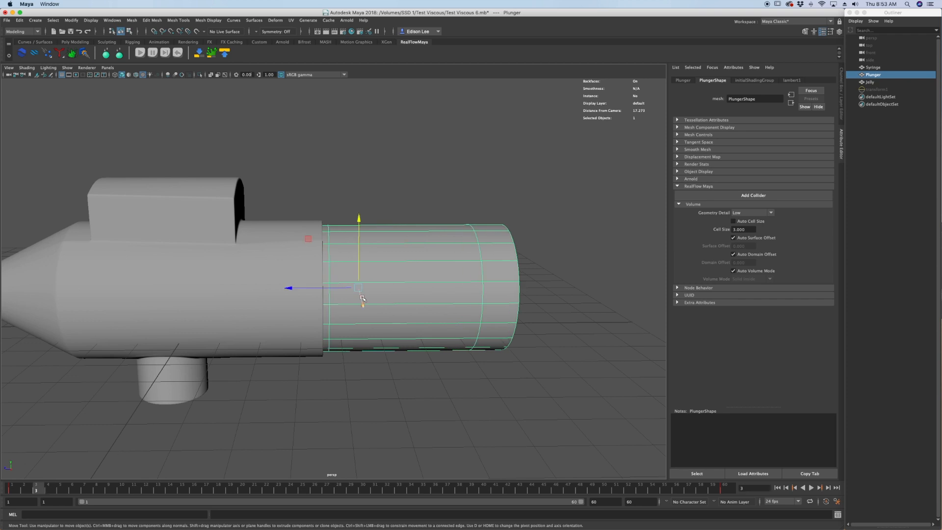
# Hide the plunger and examine how the Jelly mesh sits inside the syringe barrel.
pyautogui.hotkey('ctrl', 'h')
pyautogui.keyDown('alt'); pyautogui.moveTo(363, 298); pyautogui.dragTo(259, 288); pyautogui.keyUp('alt')
pyautogui.click(347, 252)
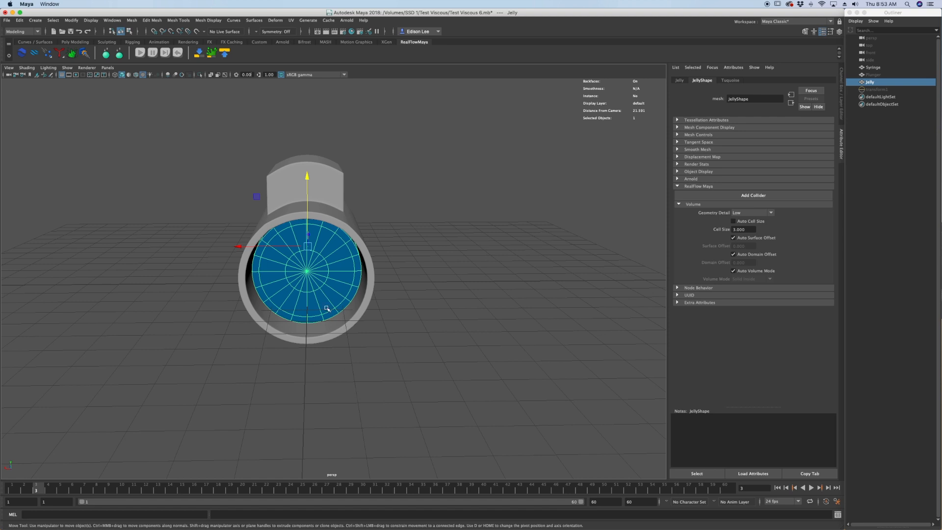
pyautogui.scroll(3, 333, 299)
pyautogui.keyDown('alt'); pyautogui.moveTo(333, 299); pyautogui.dragTo(343, 328, button='middle'); pyautogui.keyUp('alt')
pyautogui.keyDown('alt'); pyautogui.moveTo(298, 336); pyautogui.dragTo(304, 325); pyautogui.keyUp('alt')
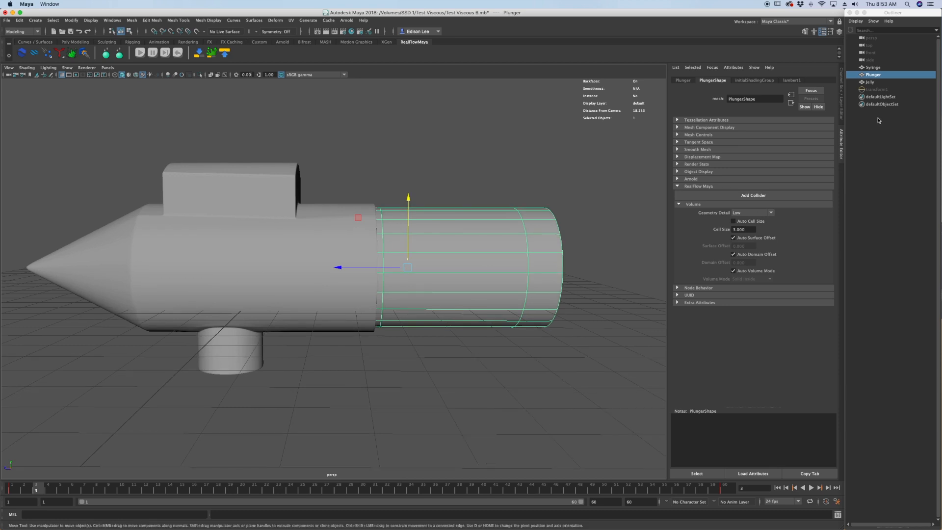
# Isolate the Jelly mesh in the perspective view.
pyautogui.click(887, 83)
pyautogui.hotkey('ctrl', '1')
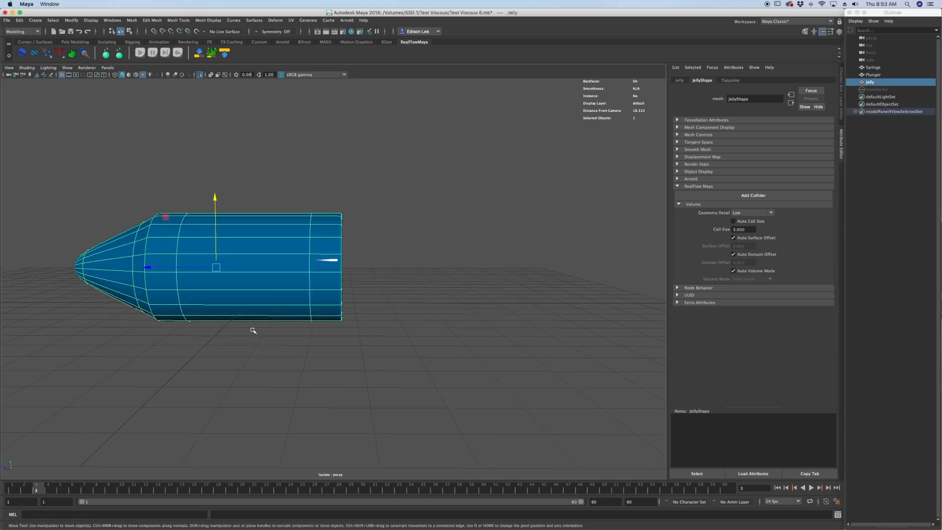
pyautogui.keyDown('alt'); pyautogui.moveTo(254, 328); pyautogui.dragTo(307, 322, button='middle'); pyautogui.keyUp('alt')
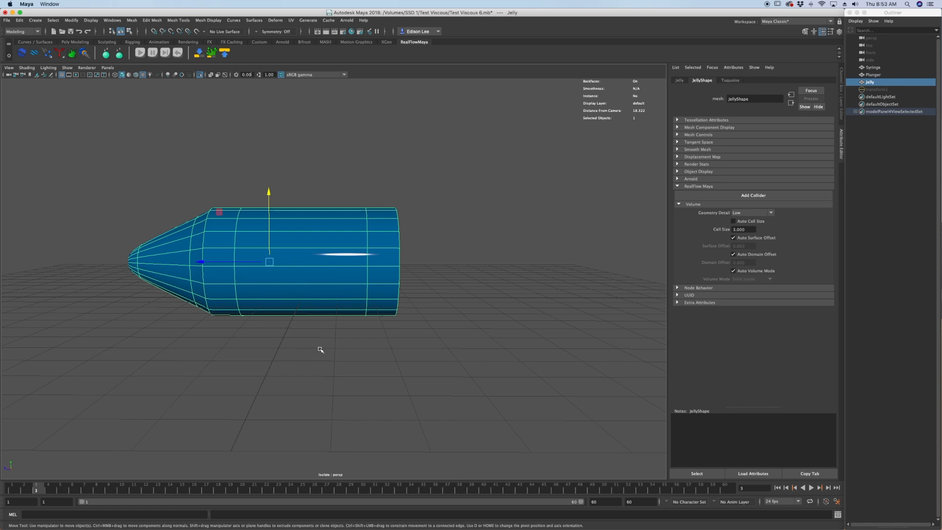
# Check the gap between the Jelly mesh and the syringe walls in the enlarged side view, and return to the perspective view.
pyautogui.press('space')
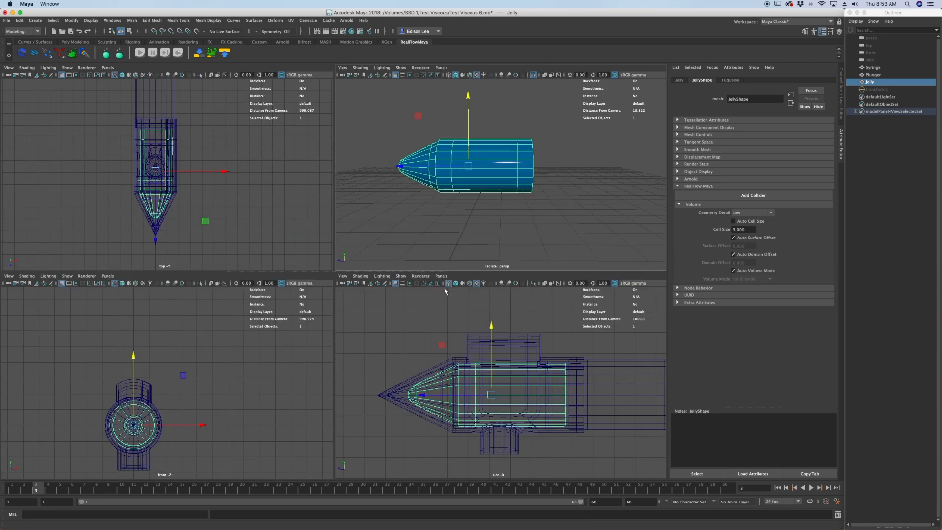
pyautogui.press('space')
pyautogui.keyDown('alt'); pyautogui.moveTo(295, 305); pyautogui.dragTo(317, 333, button='middle'); pyautogui.keyUp('alt')
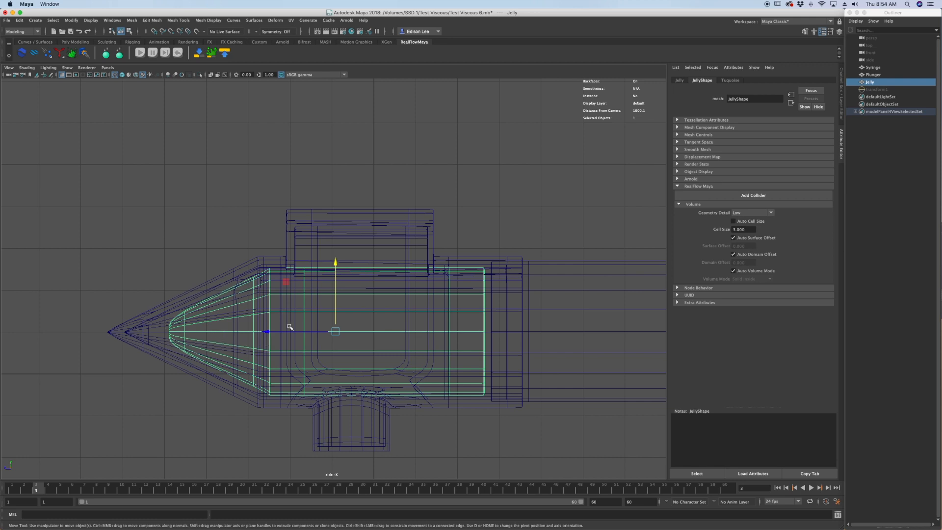
pyautogui.press('space')
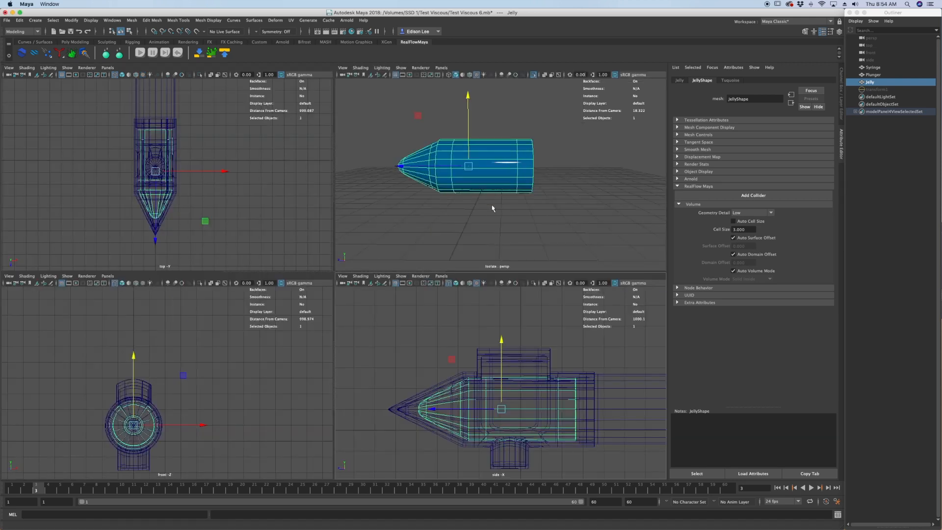
pyautogui.press('space')
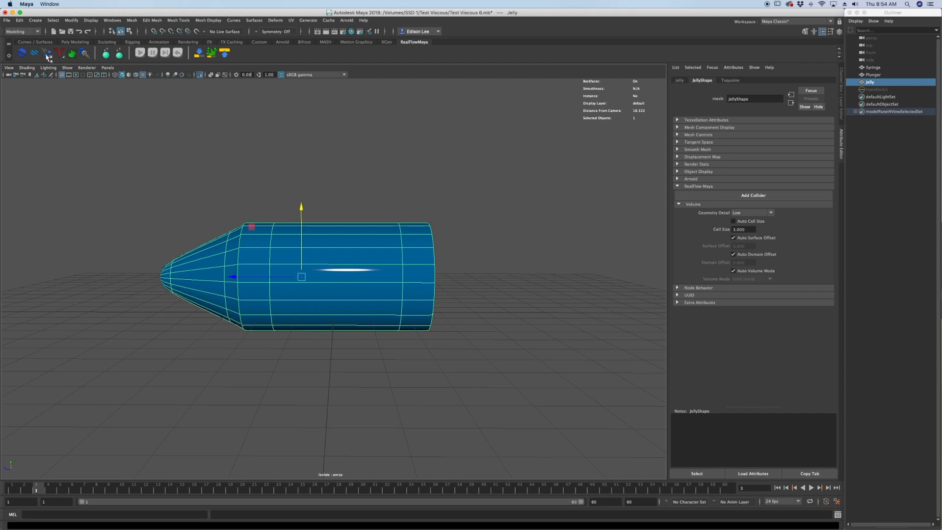
# Create a RealFlow Fill emitter and assign JellyShape as its body.
pyautogui.moveTo(48, 56); pyautogui.dragTo(83, 107, button='right')
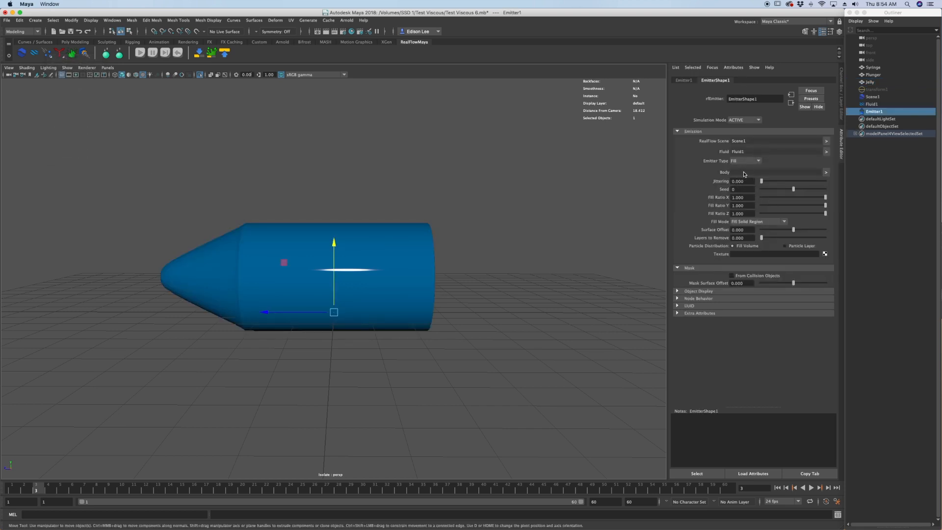
pyautogui.moveTo(744, 173); pyautogui.dragTo(761, 184, button='right')
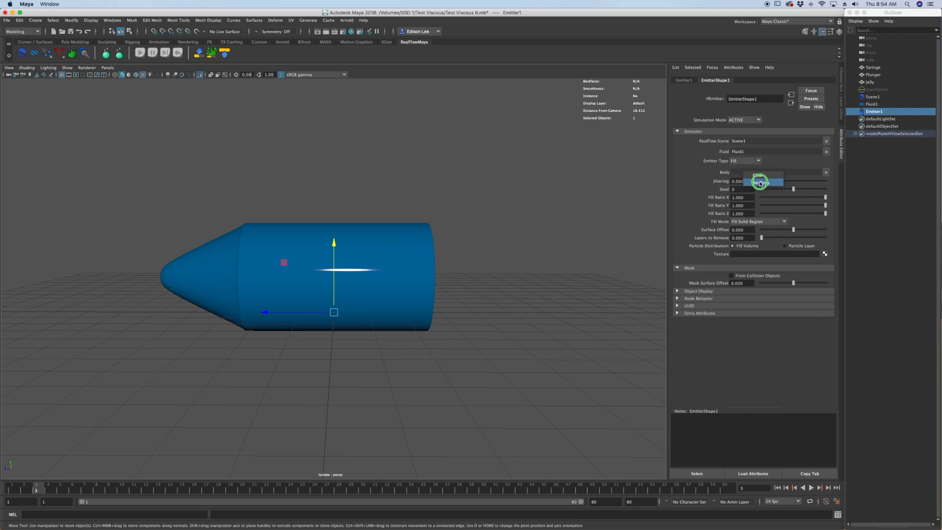
pyautogui.moveTo(761, 184); pyautogui.dragTo(760, 183, button='right')
pyautogui.click(327, 195)
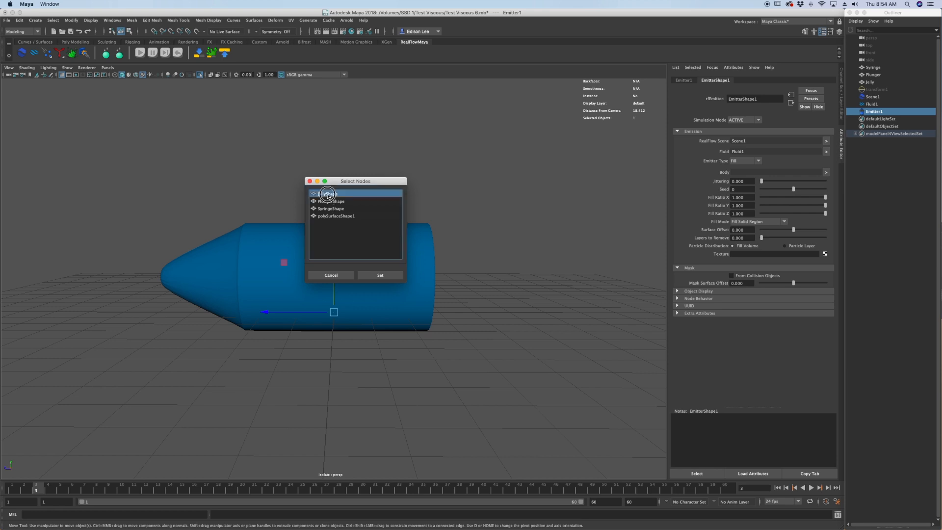
pyautogui.click(380, 274)
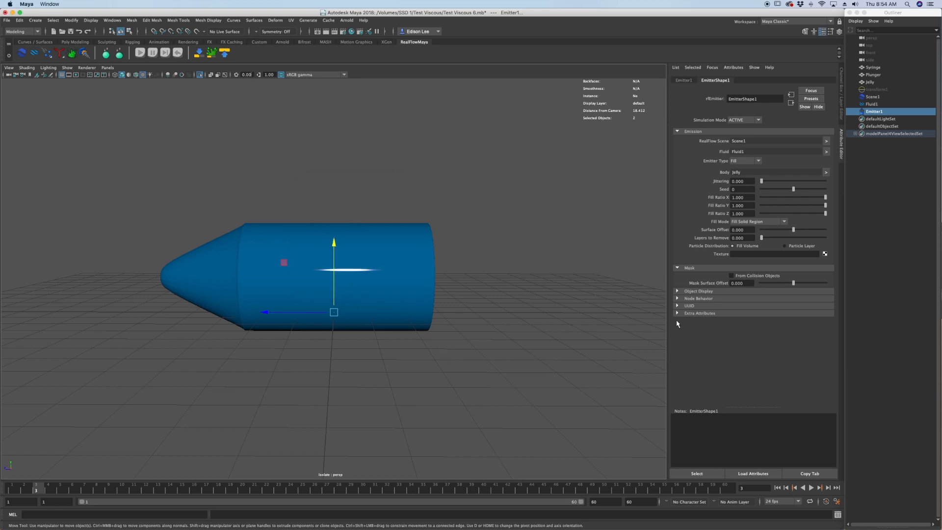
# Reset the RealFlow simulation to generate the fill particles, and end the isolation so all objects are shown.
pyautogui.keyDown('alt'); pyautogui.moveTo(277, 278); pyautogui.dragTo(297, 302); pyautogui.keyUp('alt')
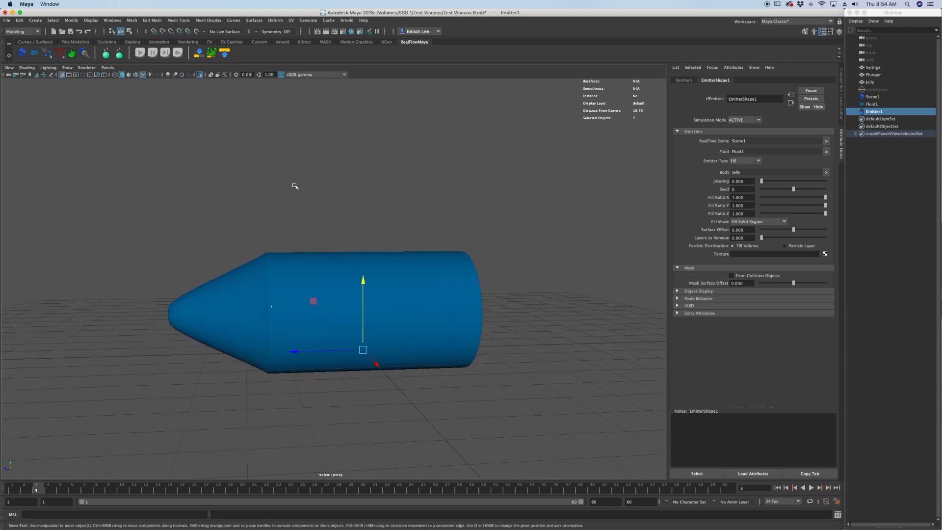
pyautogui.click(178, 53)
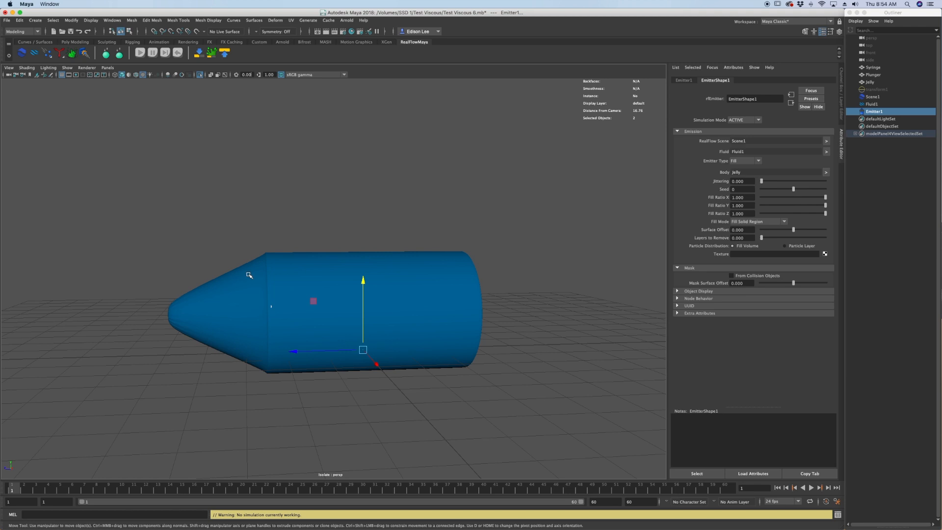
pyautogui.scroll(2, 250, 275)
pyautogui.keyDown('alt'); pyautogui.moveTo(249, 275); pyautogui.dragTo(261, 276); pyautogui.keyUp('alt')
pyautogui.hotkey('ctrl', '1')
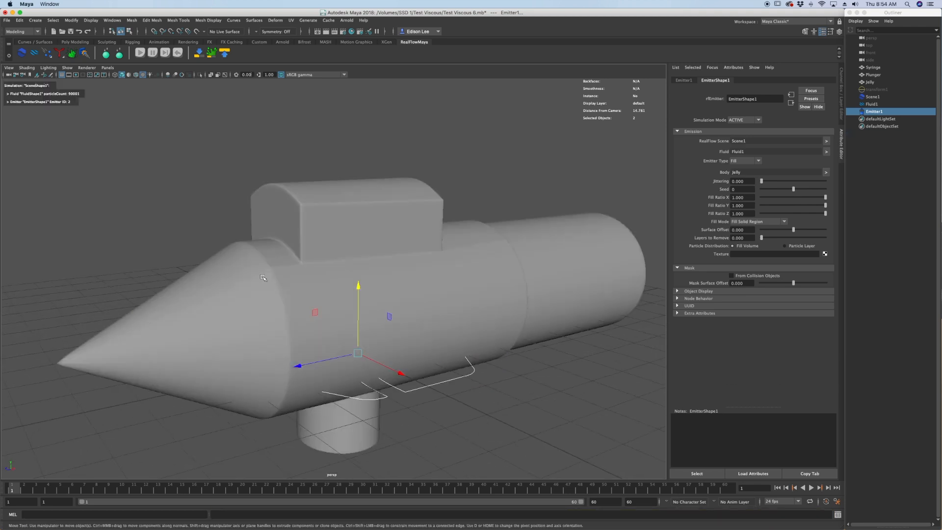
# Switch the viewport to wireframe display and hide the Syringe mesh to expose the fluid particles.
pyautogui.scroll(3, 268, 287)
pyautogui.click(282, 299)
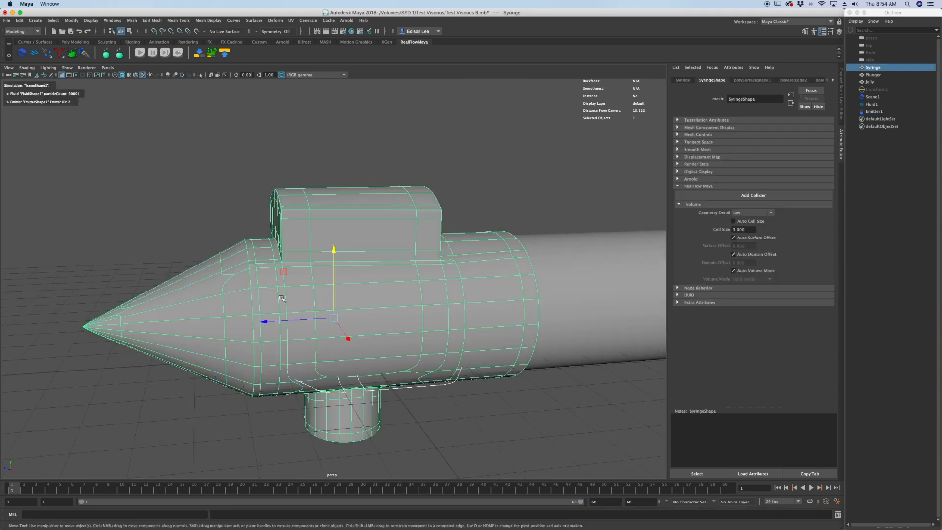
pyautogui.press('4')
pyautogui.scroll(1, 283, 299)
pyautogui.keyDown('alt'); pyautogui.moveTo(283, 299); pyautogui.dragTo(209, 284); pyautogui.keyUp('alt')
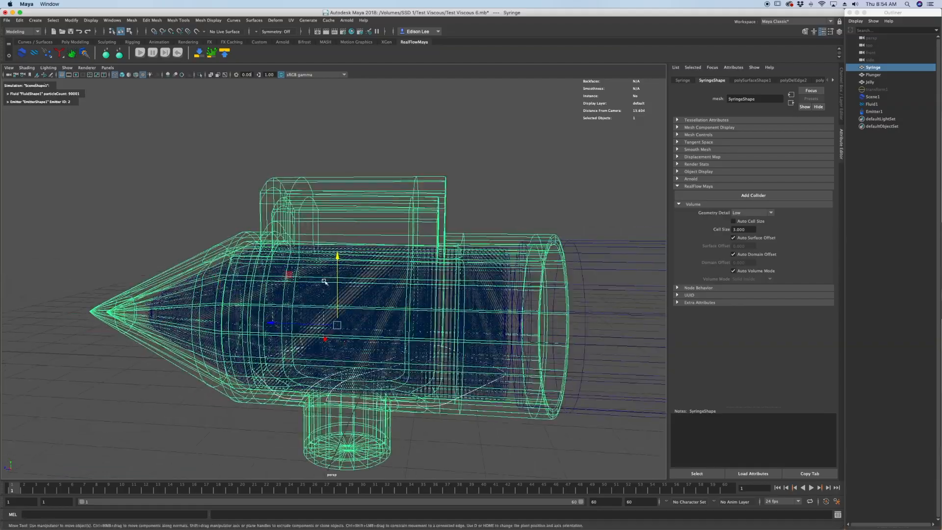
pyautogui.keyDown('alt'); pyautogui.moveTo(324, 281); pyautogui.dragTo(329, 228); pyautogui.keyUp('alt')
pyautogui.hotkey('ctrl', 'h')
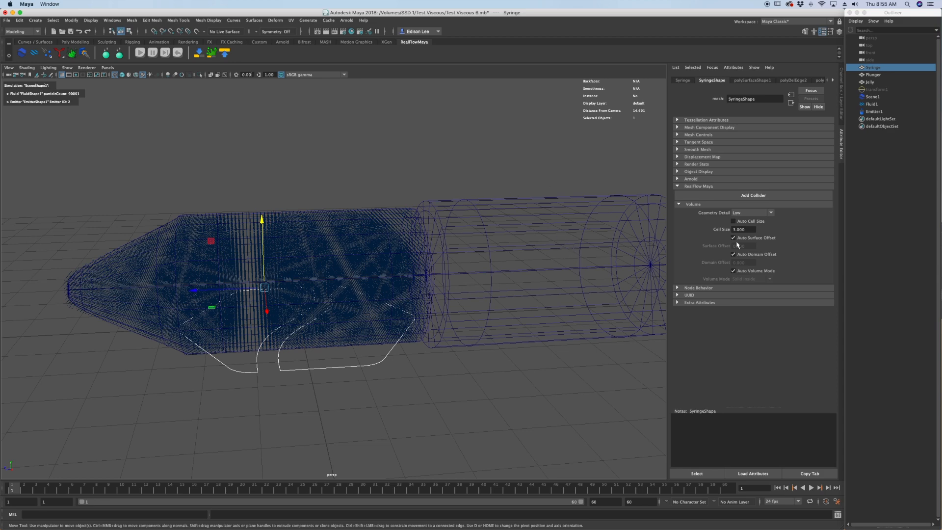
# Inspect the particles near the Jelly mesh's tip and add a RealFlow collider to the Jelly mesh.
pyautogui.scroll(5, 218, 301)
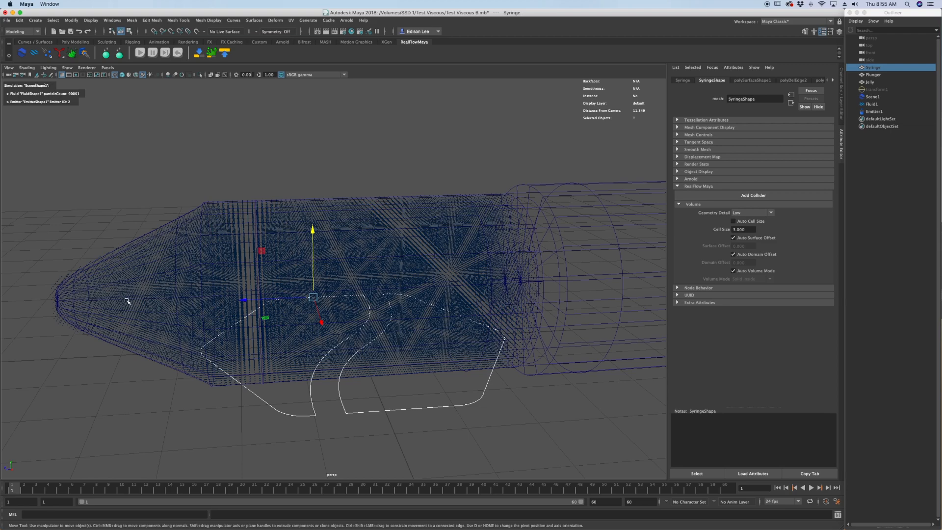
pyautogui.keyDown('alt'); pyautogui.moveTo(127, 300); pyautogui.dragTo(123, 282); pyautogui.keyUp('alt')
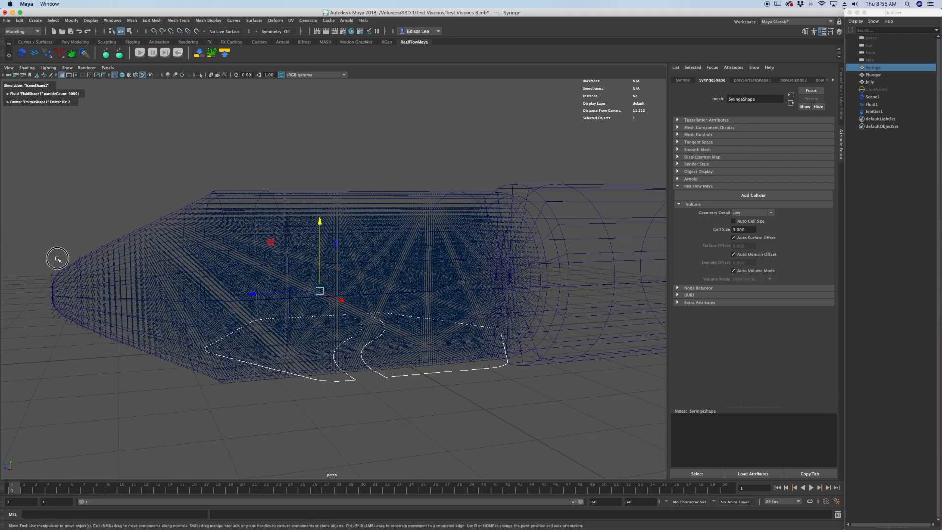
pyautogui.click(49, 272)
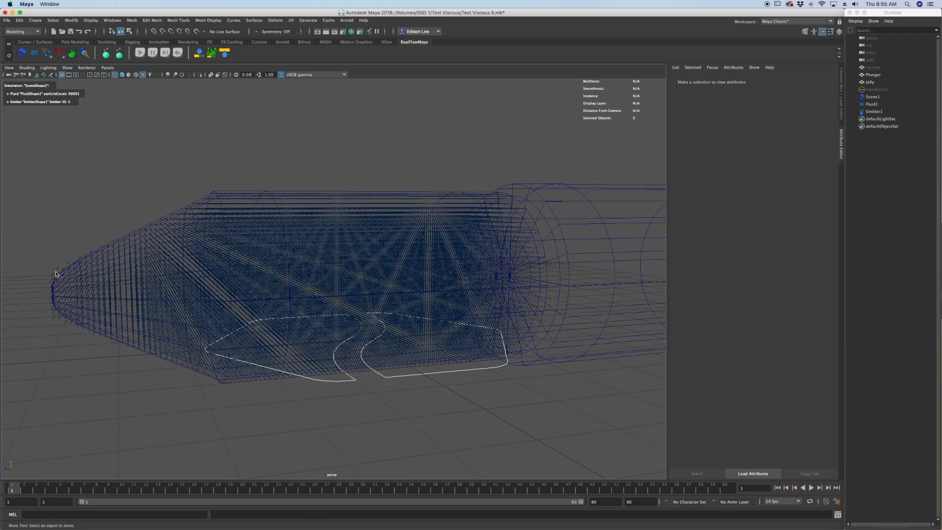
pyautogui.click(331, 197)
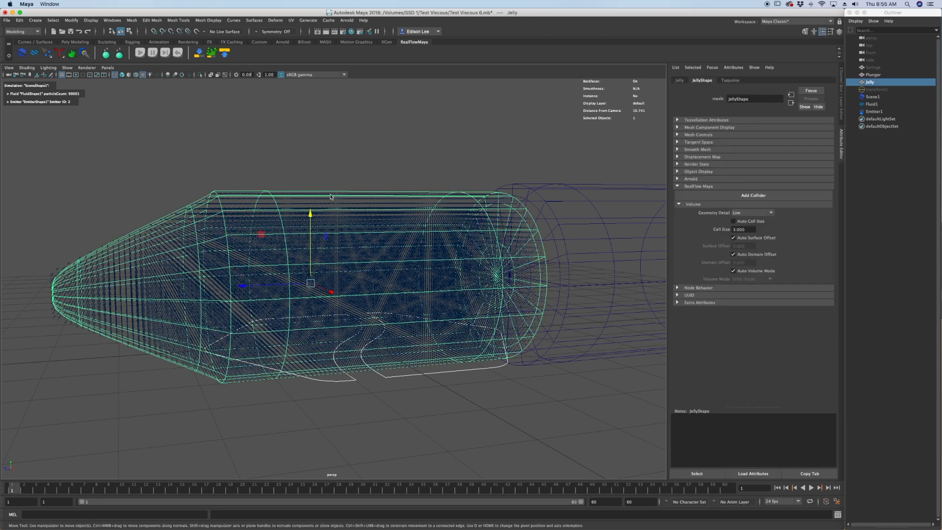
pyautogui.click(881, 83)
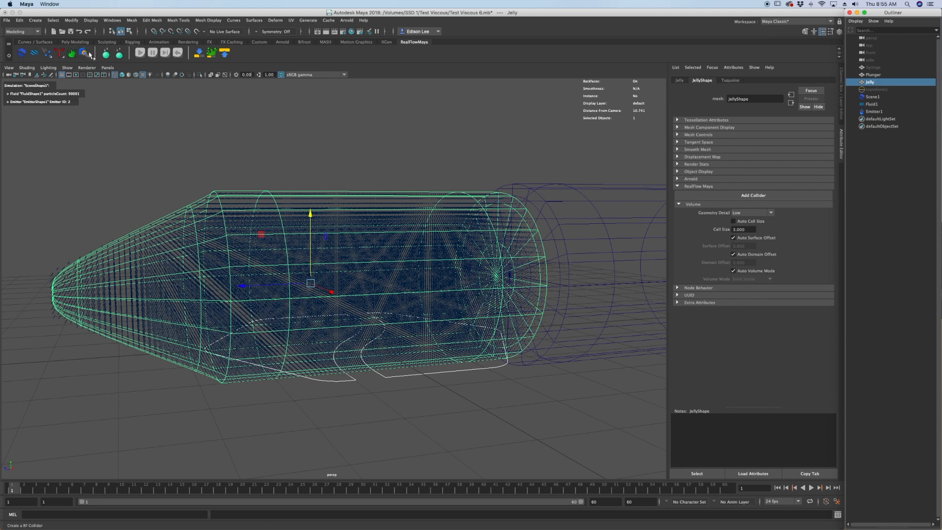
pyautogui.click(84, 54)
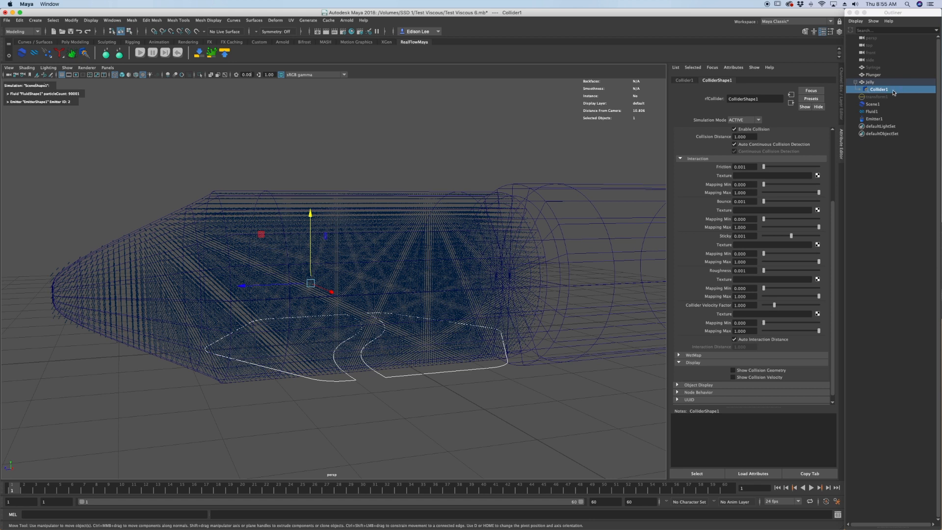
# Enable Show Collision Geometry for the Jelly's collider, reset the simulation, and examine the collision shape from the tip side.
pyautogui.click(894, 92)
pyautogui.scroll(-1, 734, 252)
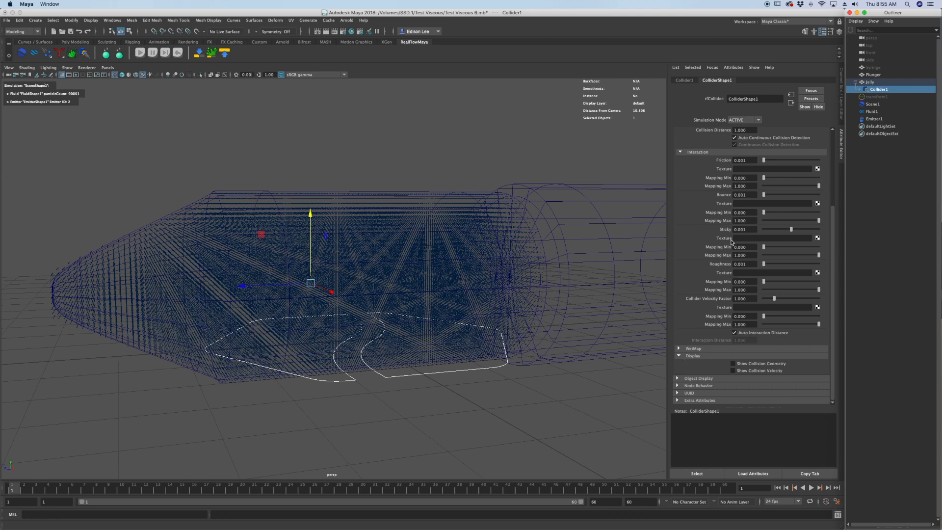
pyautogui.click(734, 365)
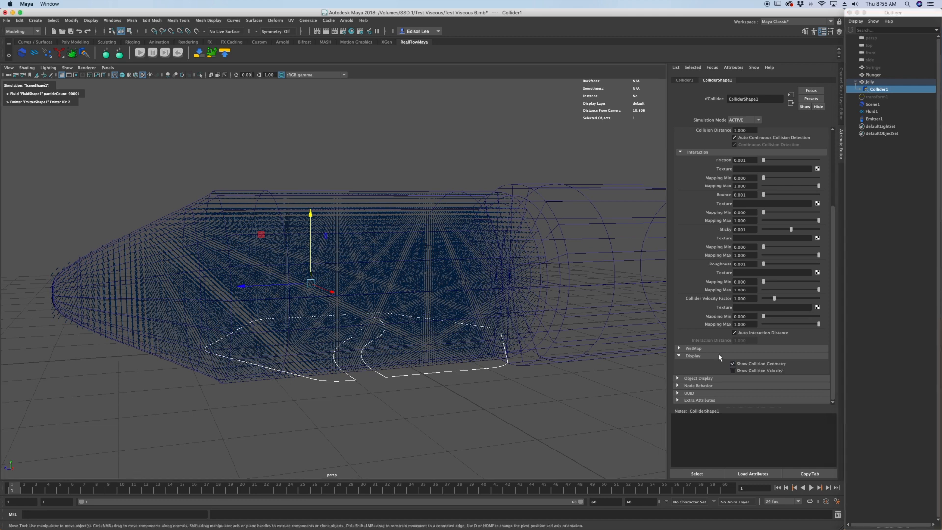
pyautogui.click(181, 59)
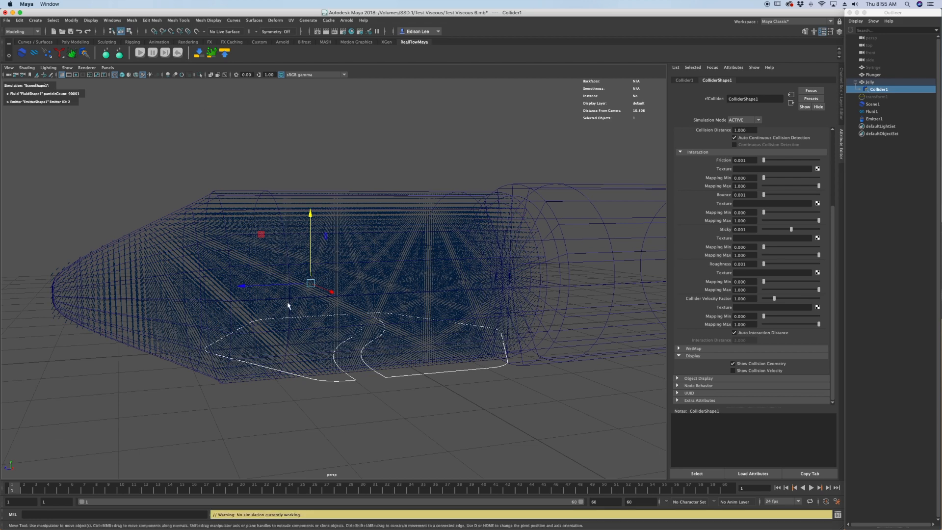
pyautogui.scroll(-2, 274, 305)
pyautogui.keyDown('alt'); pyautogui.moveTo(259, 305); pyautogui.dragTo(344, 304); pyautogui.keyUp('alt')
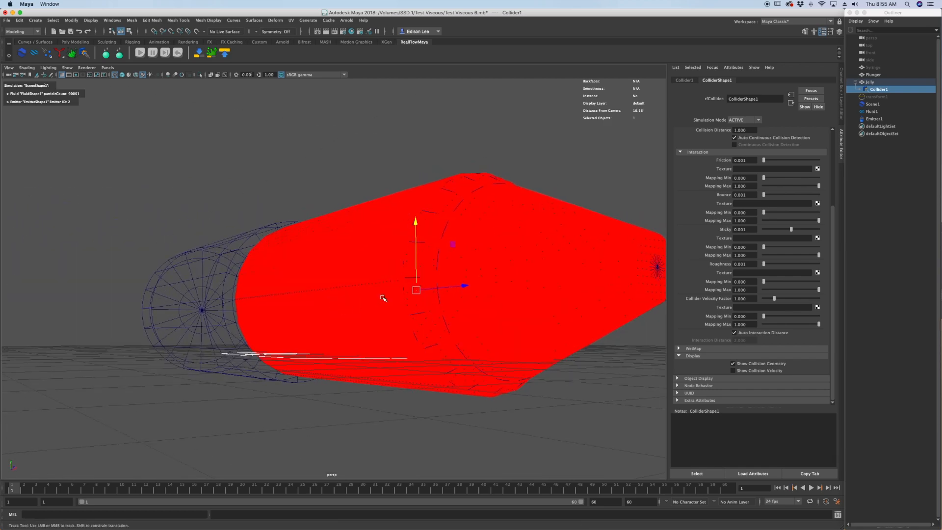
pyautogui.press('f')
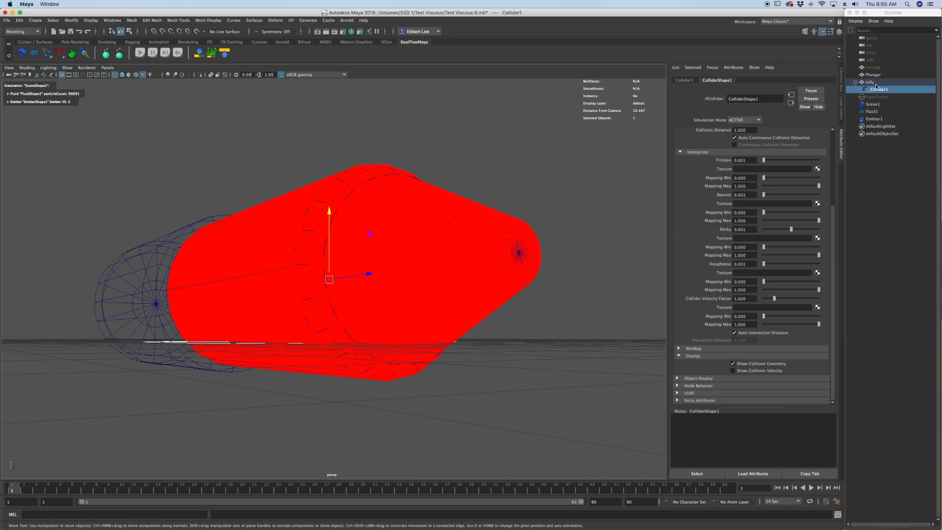
# Turn Auto Cell Size on and back off in the Jelly mesh's RealFlow volume settings.
pyautogui.click(876, 82)
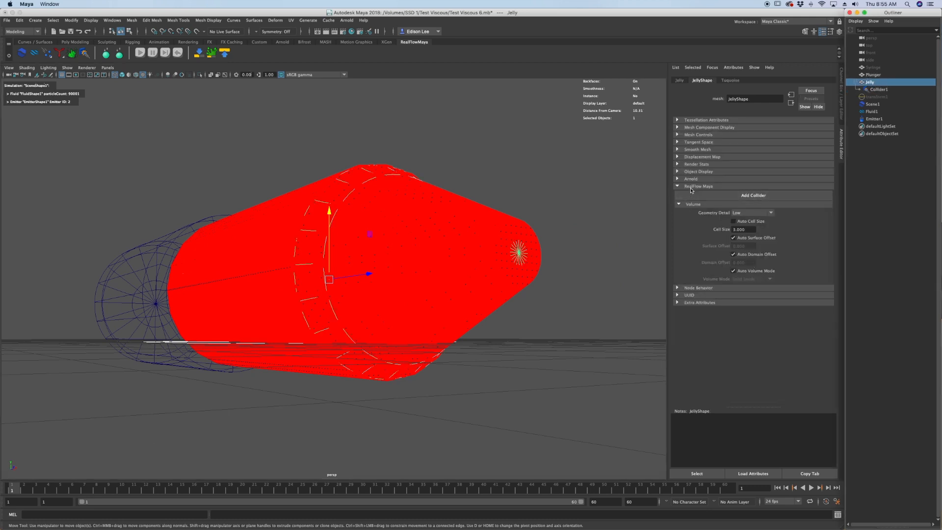
pyautogui.click(735, 222)
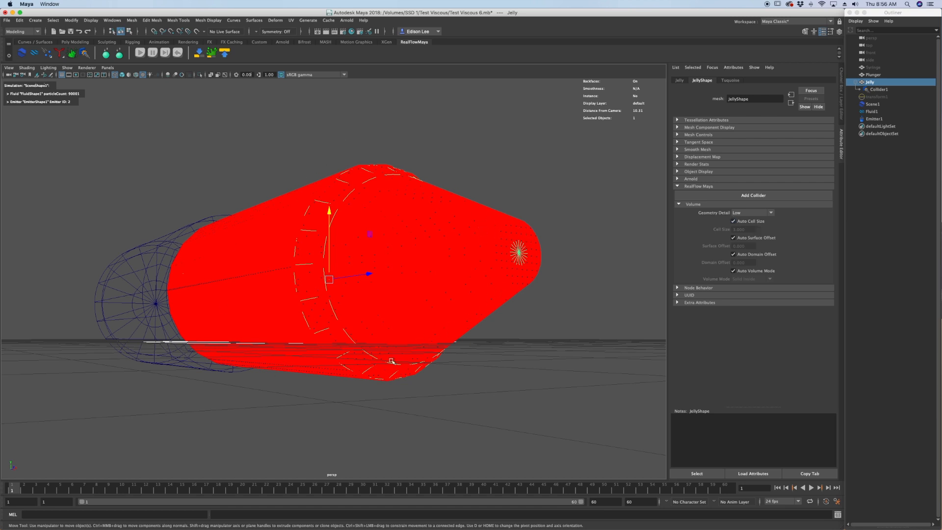
pyautogui.click(734, 221)
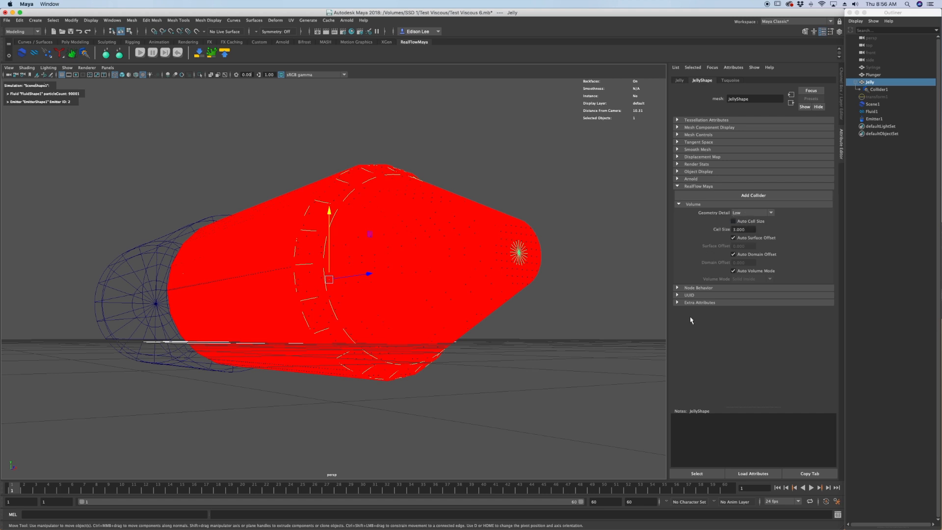
pyautogui.click(743, 229)
# Turn off Show Collision Geometry for the Jelly's collider and switch its simulation mode away from ACTIVE.
pyautogui.click(880, 90)
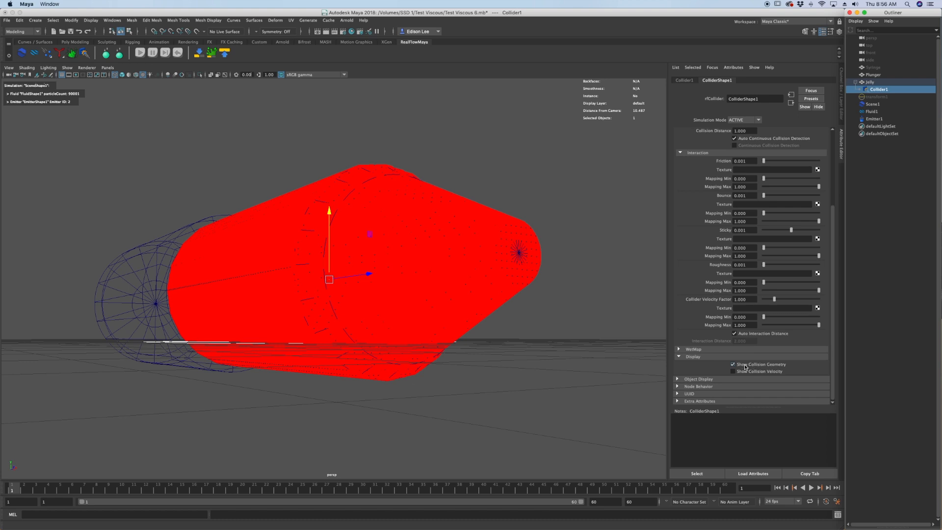
pyautogui.click(739, 366)
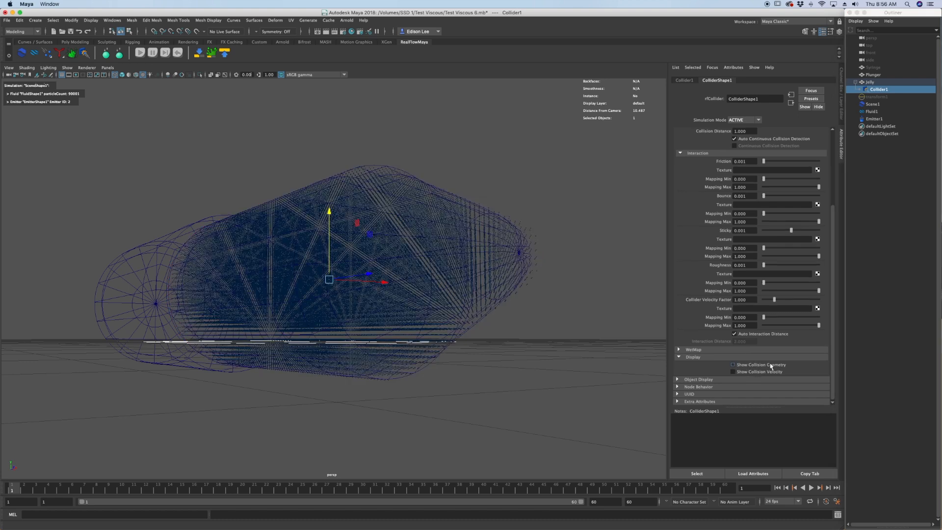
pyautogui.scroll(5, 768, 365)
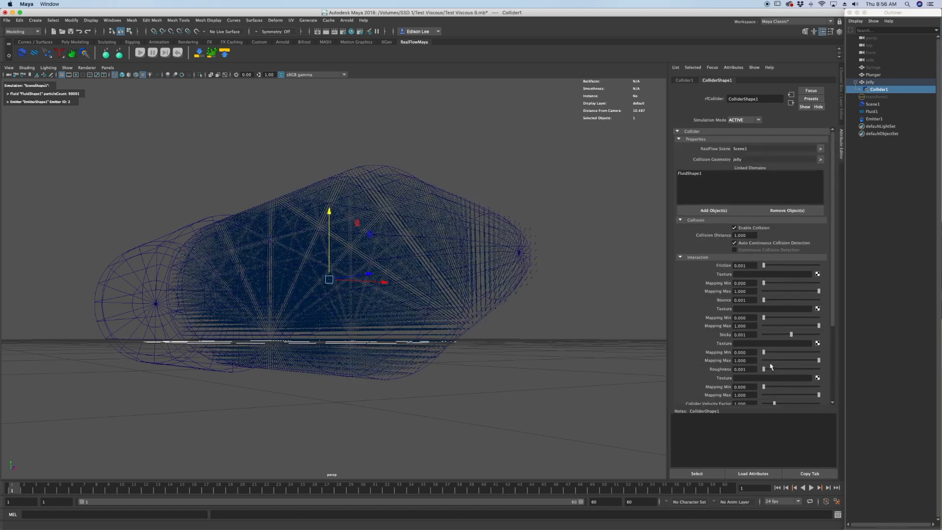
pyautogui.click(744, 120)
pyautogui.click(741, 136)
# Hide the Jelly mesh so only the fluid particles and the Plunger are displayed.
pyautogui.moveTo(381, 345)
pyautogui.keyDown('alt'); pyautogui.mouseDown()
pyautogui.moveTo(361, 337)
pyautogui.moveTo(373, 336)
pyautogui.mouseUp(); pyautogui.keyUp('alt')
pyautogui.click(114, 253)
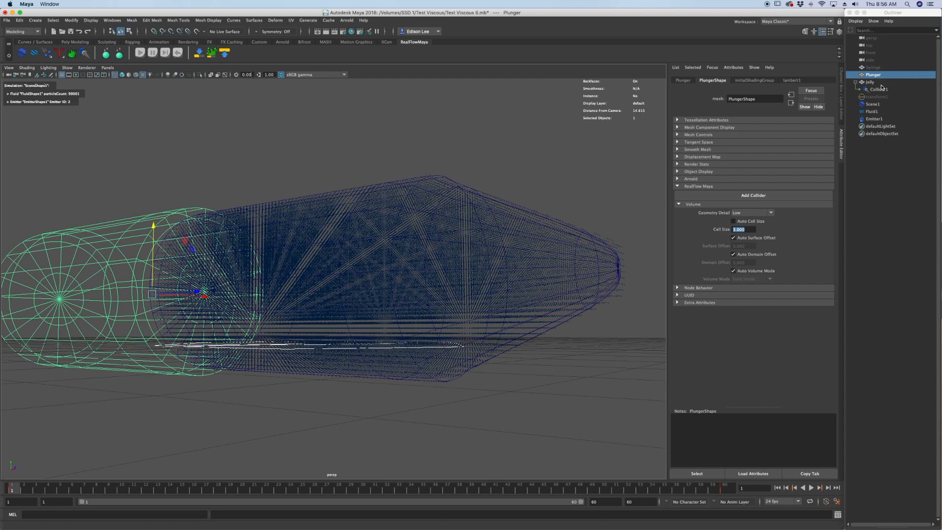
pyautogui.click(879, 84)
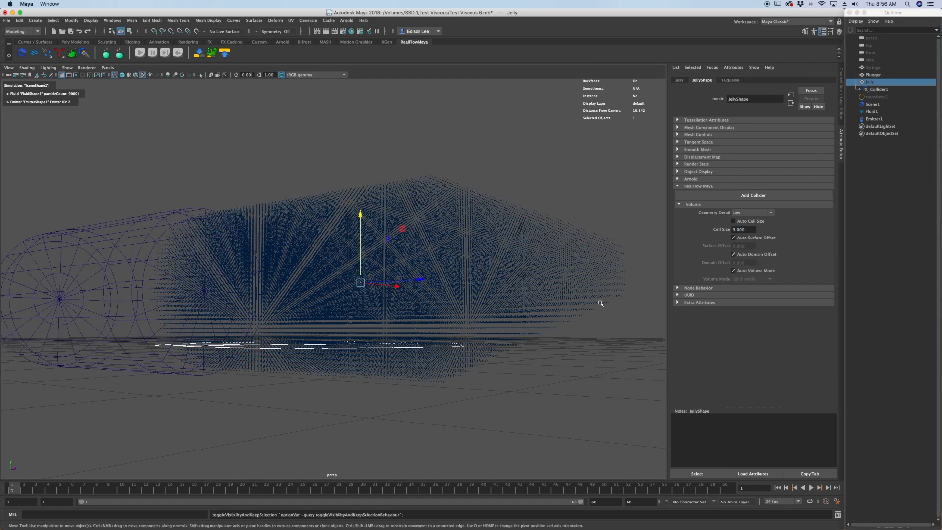
pyautogui.keyDown('alt'); pyautogui.moveTo(600, 305); pyautogui.dragTo(508, 303); pyautogui.keyUp('alt')
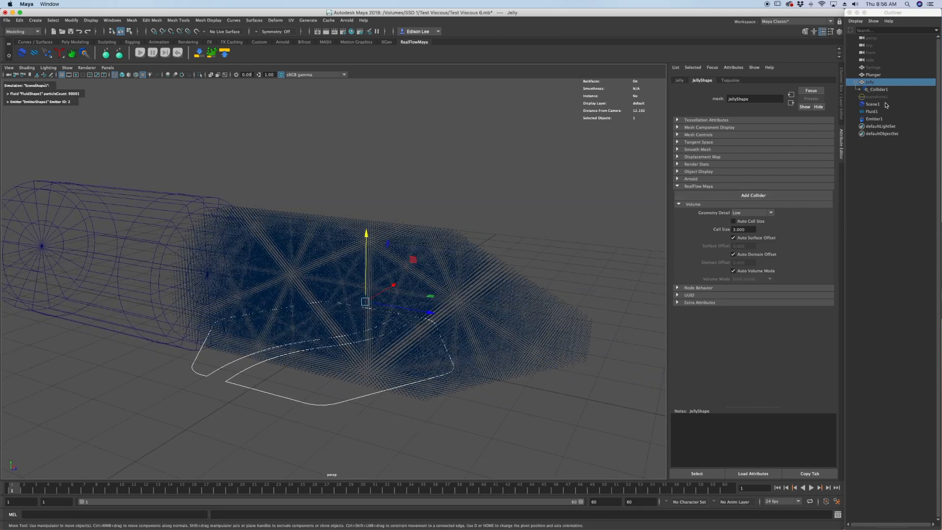
# Unhide the Syringe mesh and add a RealFlow collider to it.
pyautogui.click(887, 69)
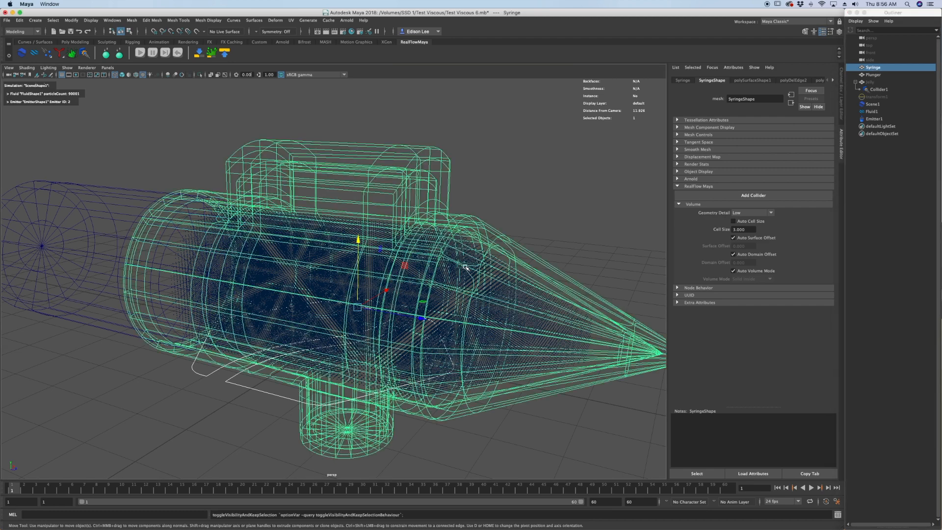
pyautogui.hotkey('ctrl', 'h')
pyautogui.keyDown('alt'); pyautogui.moveTo(381, 265); pyautogui.dragTo(374, 263); pyautogui.keyUp('alt')
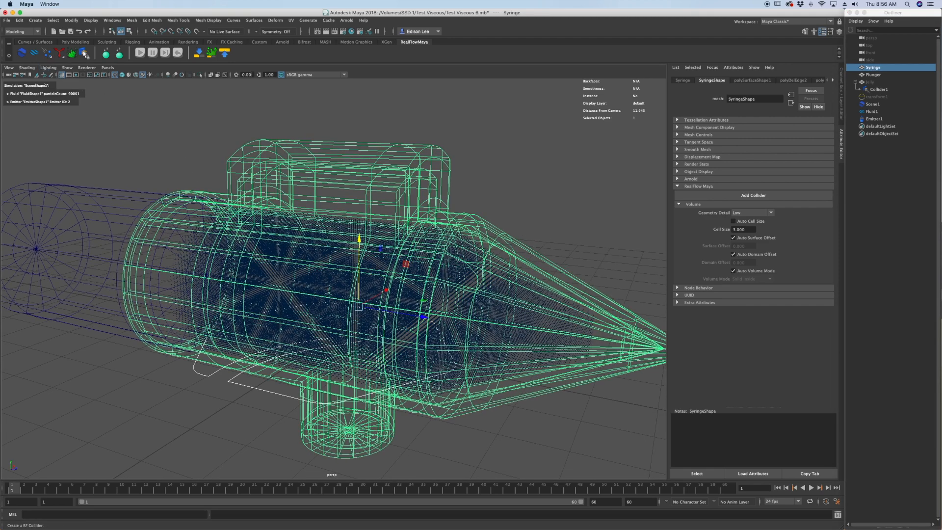
pyautogui.click(85, 54)
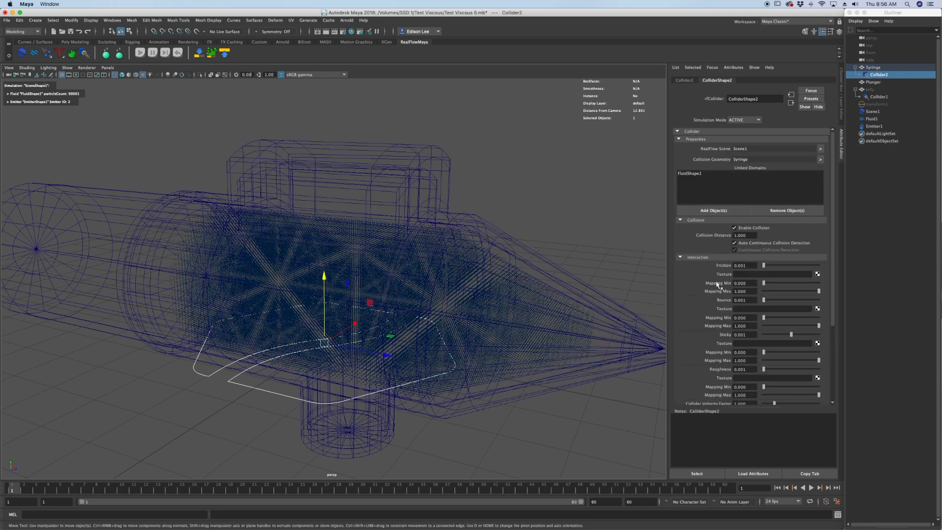
# Enable Show Collision Geometry for the Syringe's collider and reset the simulation to examine the collision shape at its open end.
pyautogui.scroll(-5, 721, 284)
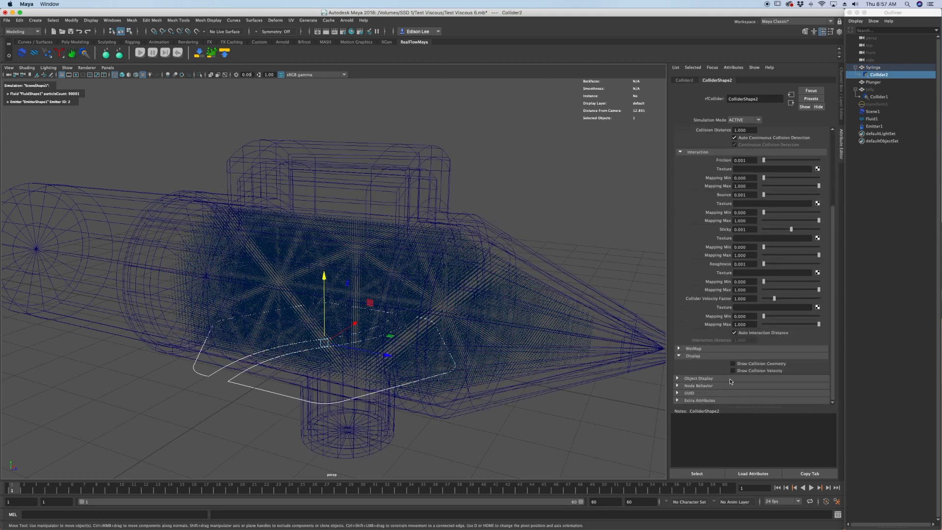
pyautogui.click(733, 364)
pyautogui.click(891, 68)
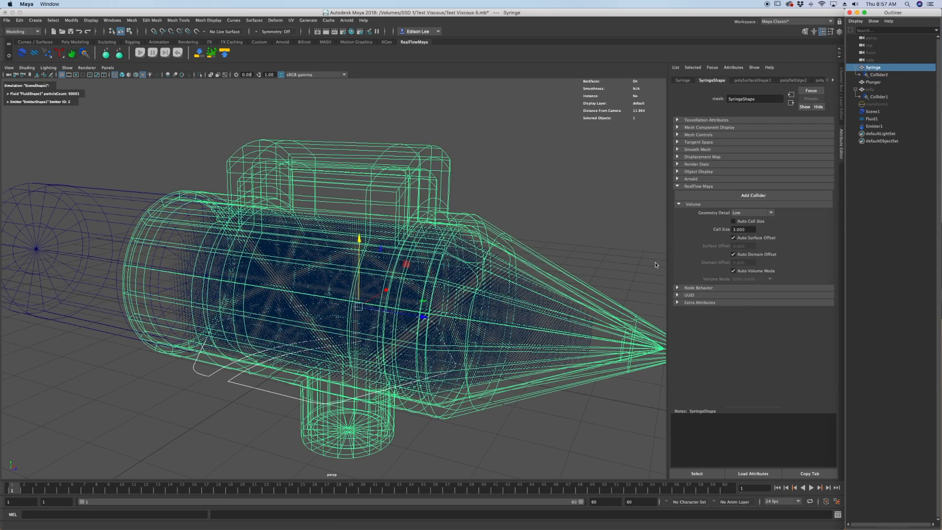
pyautogui.press('f')
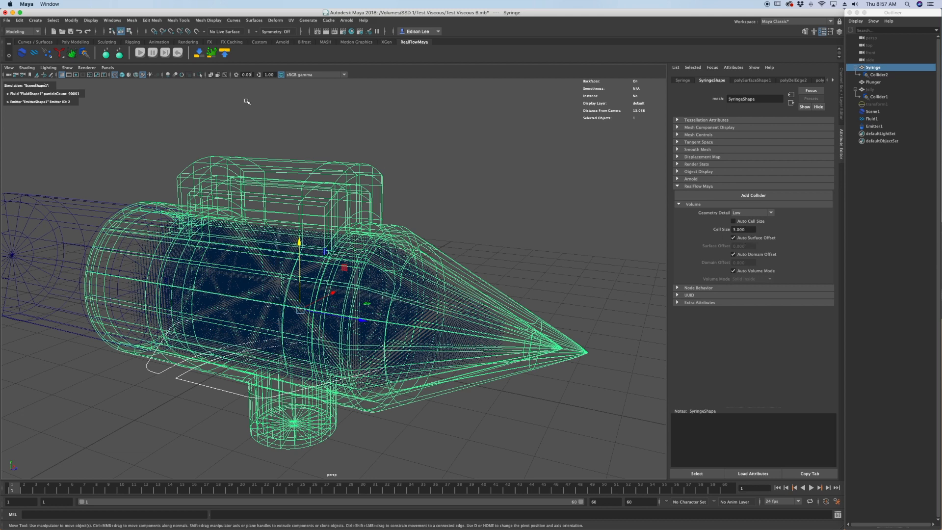
pyautogui.click(176, 52)
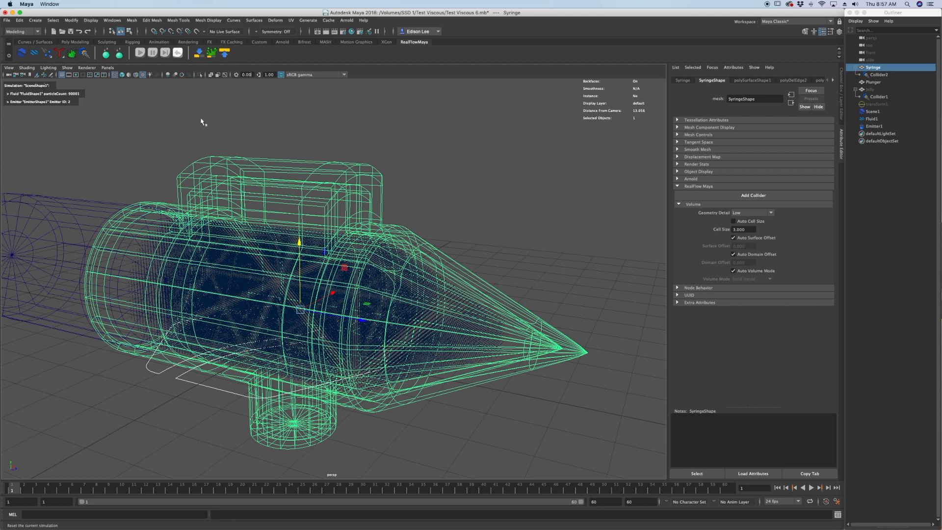
pyautogui.click(178, 55)
pyautogui.keyDown('alt'); pyautogui.moveTo(421, 335); pyautogui.dragTo(301, 326); pyautogui.keyUp('alt')
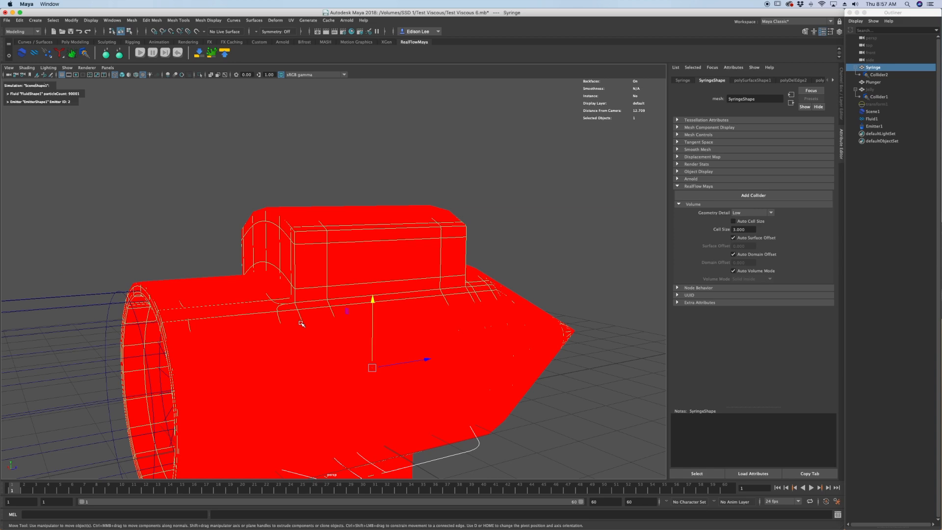
pyautogui.keyDown('alt'); pyautogui.moveTo(304, 317); pyautogui.dragTo(311, 290, button='middle'); pyautogui.keyUp('alt')
pyautogui.scroll(3, 295, 256)
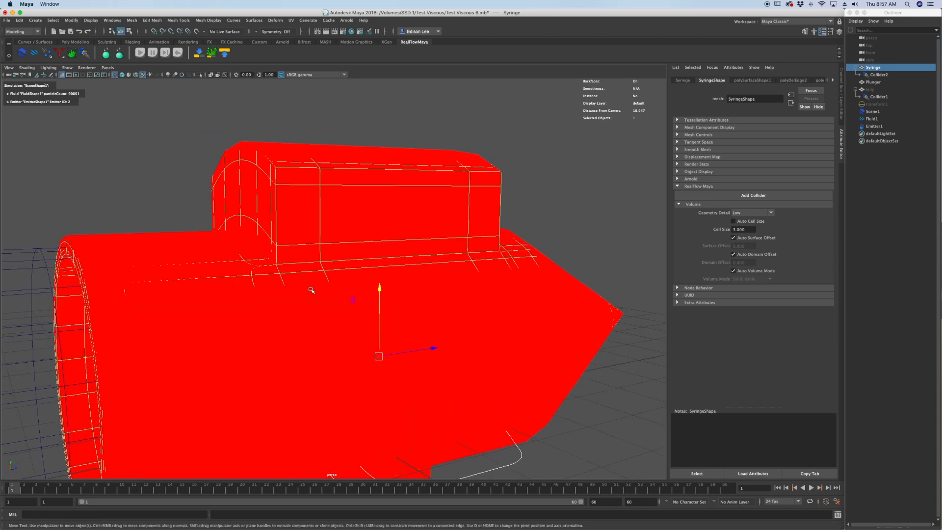
pyautogui.keyDown('alt'); pyautogui.moveTo(390, 239); pyautogui.dragTo(233, 320); pyautogui.keyUp('alt')
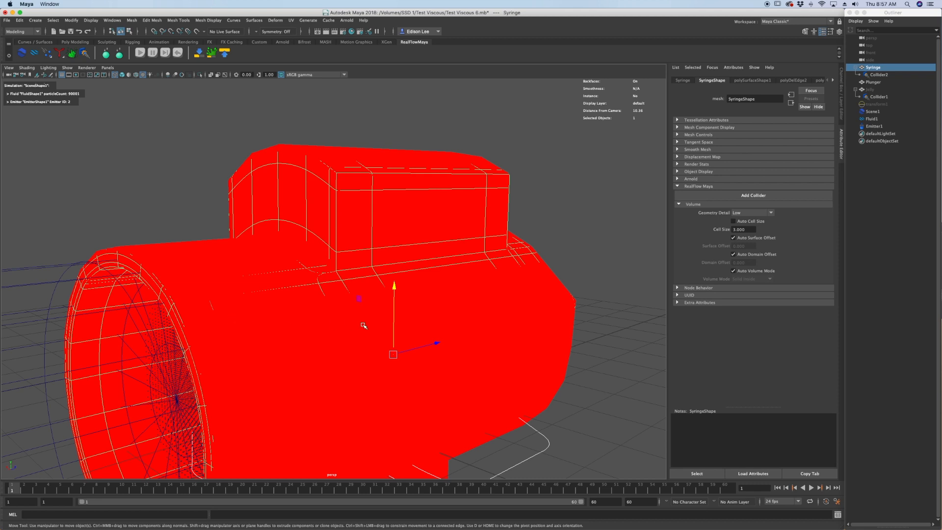
pyautogui.keyDown('alt'); pyautogui.moveTo(358, 221); pyautogui.dragTo(344, 219); pyautogui.keyUp('alt')
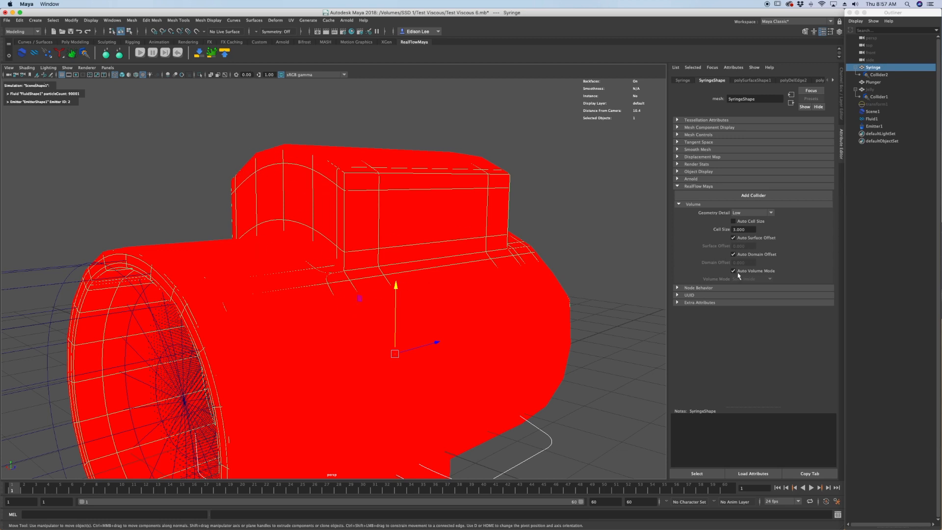
# Turn off Show Collision Geometry for the Syringe's collider.
pyautogui.click(879, 75)
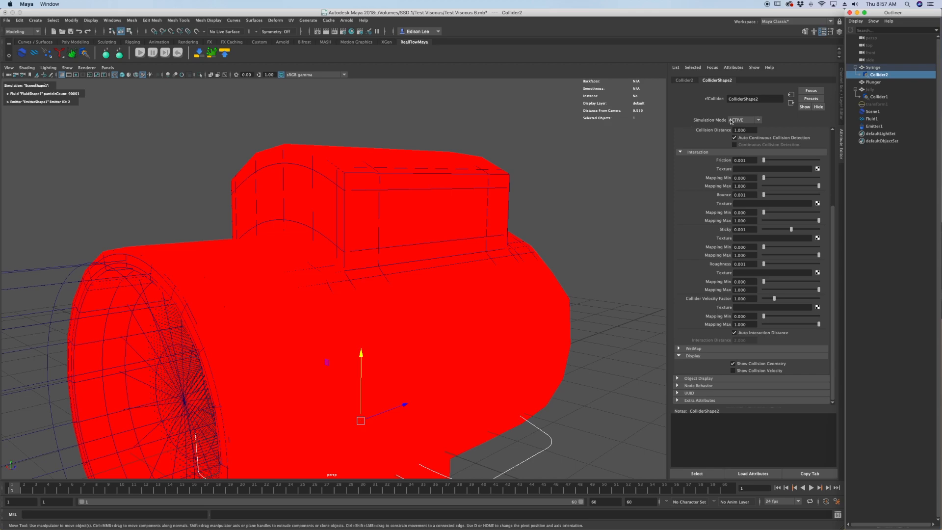
pyautogui.click(733, 363)
pyautogui.scroll(-5, 393, 242)
pyautogui.keyDown('alt'); pyautogui.moveTo(394, 242); pyautogui.dragTo(501, 204, button='middle'); pyautogui.keyUp('alt')
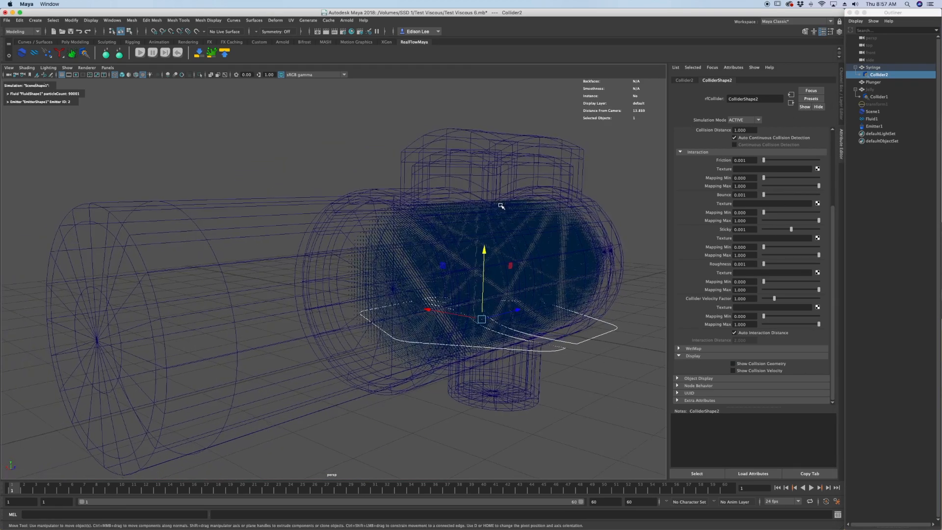
# Add a RealFlow collider to the Plunger mesh.
pyautogui.scroll(-1, 290, 221)
pyautogui.click(290, 221)
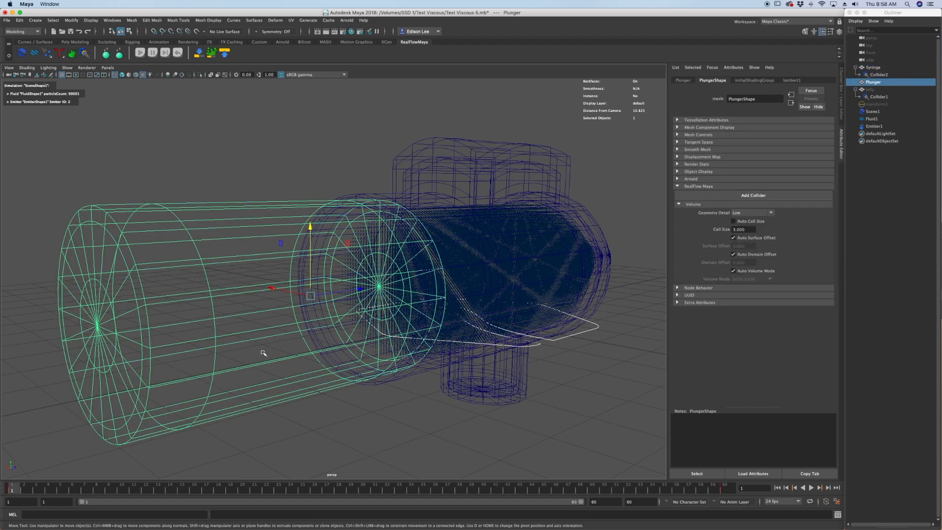
pyautogui.click(84, 53)
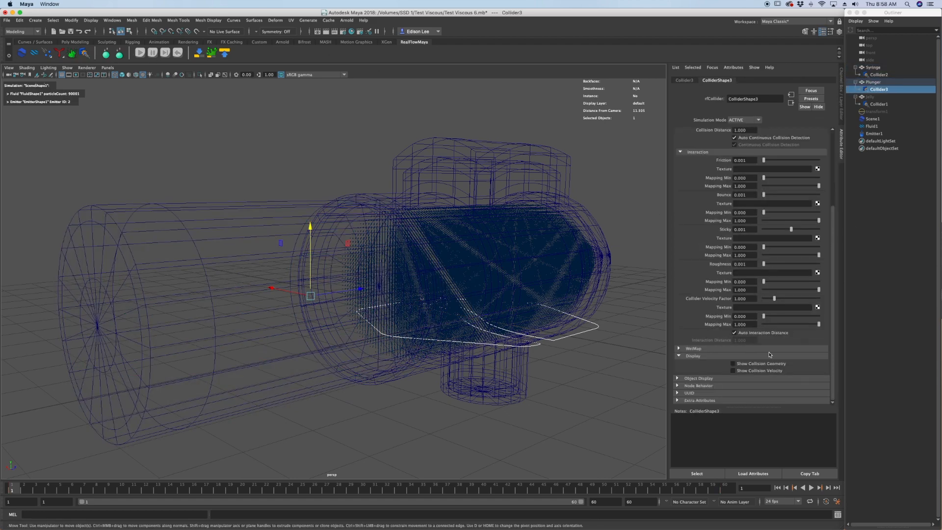
pyautogui.click(870, 82)
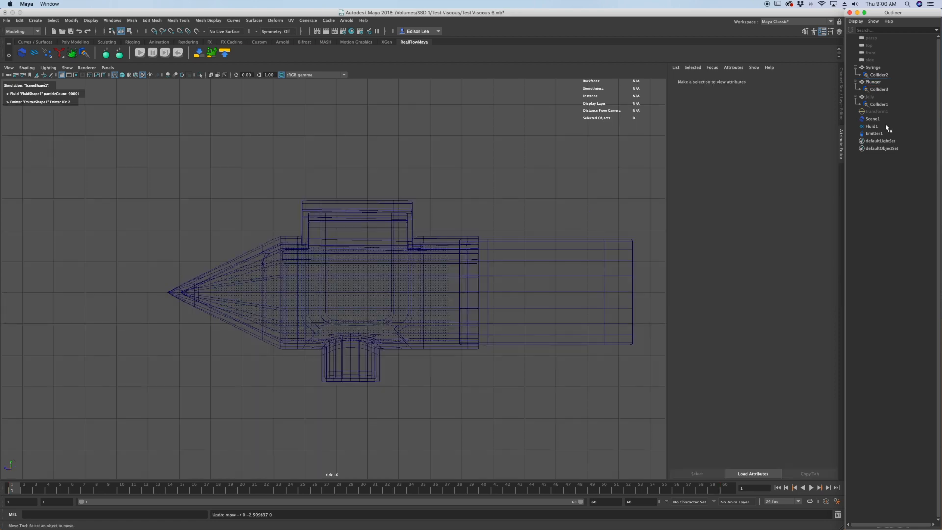
# Change the RealFlow fluid's type to Viscous and set its viscosity to 0.35.
pyautogui.click(873, 126)
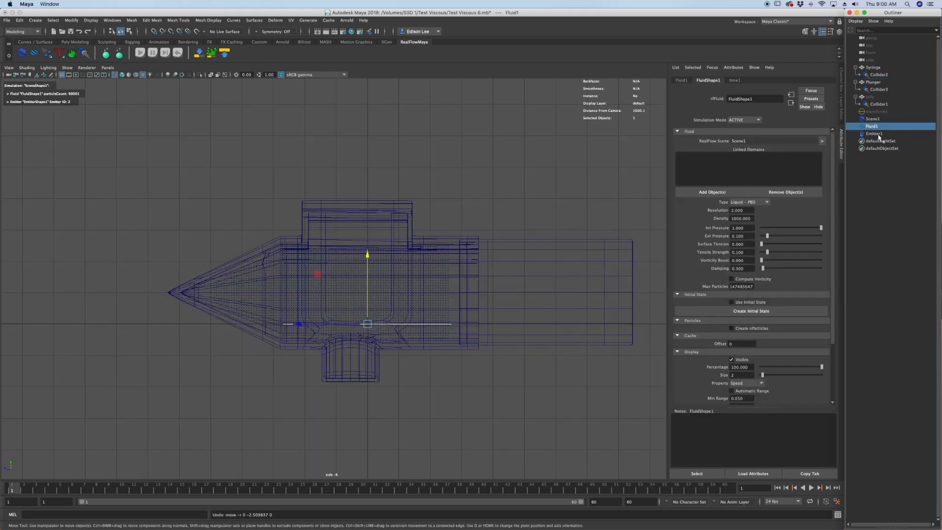
pyautogui.click(758, 203)
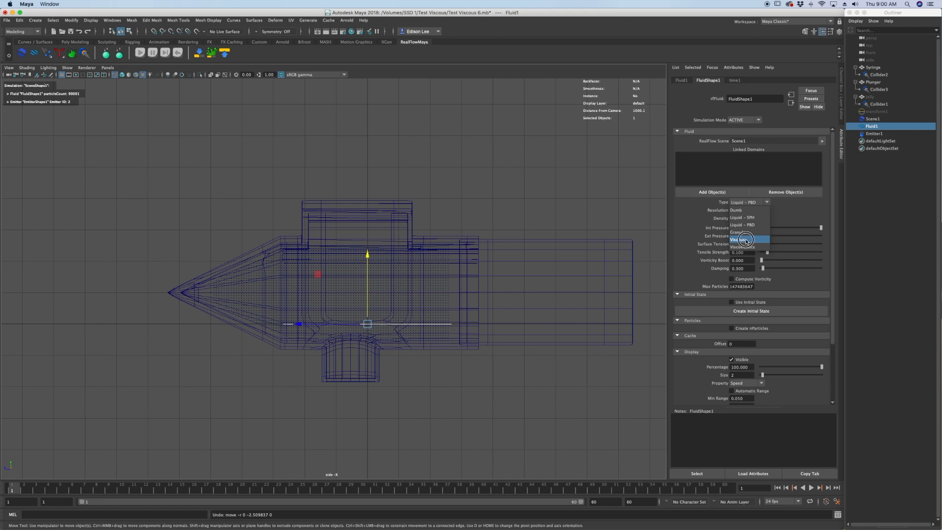
pyautogui.click(746, 240)
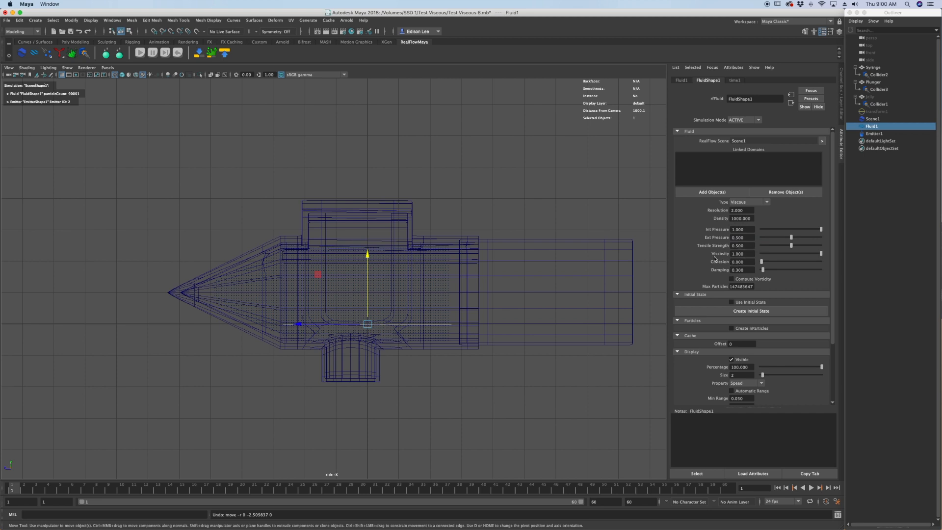
pyautogui.click(742, 254)
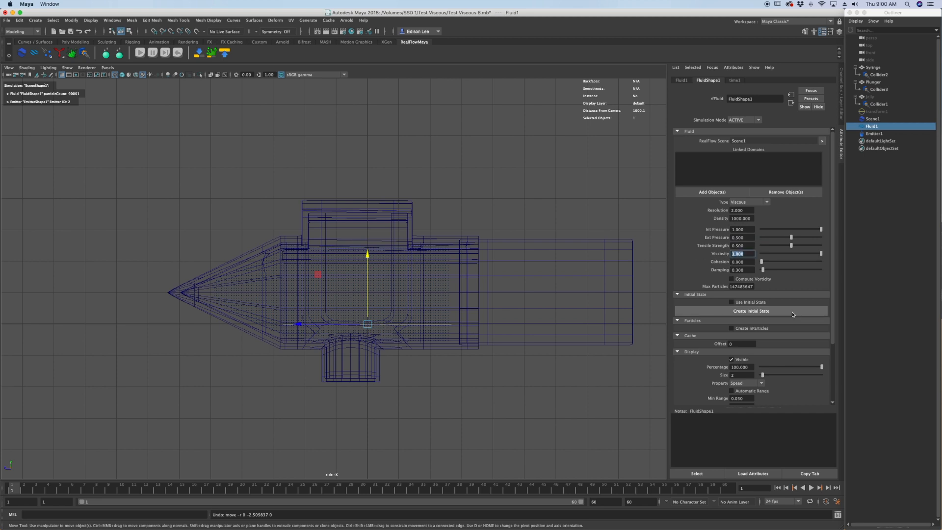
pyautogui.write('0.35')
pyautogui.press('Return')
# Set the RealFlow fluid's resolution to 5.
pyautogui.click(748, 211)
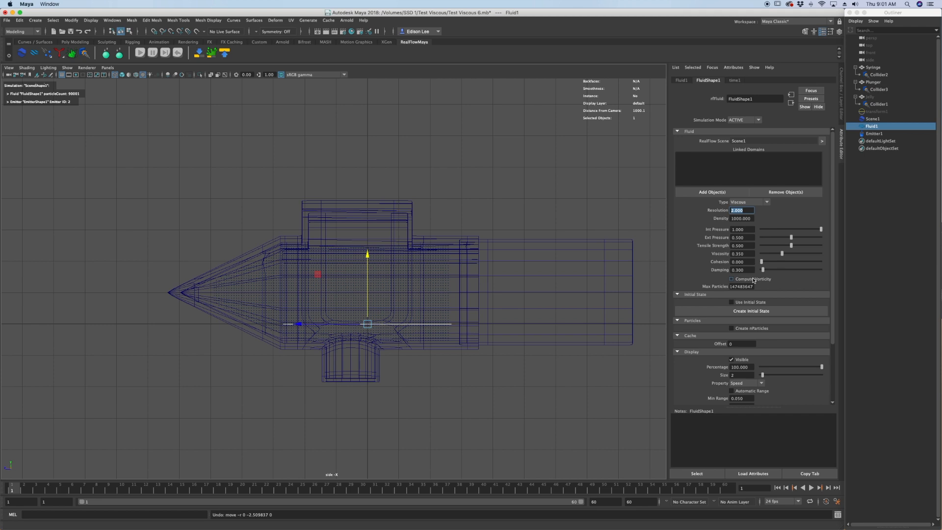
pyautogui.write('5')
pyautogui.press('Return')
# Disable Auto Params on the RealFlow scene, setting minimum and maximum substeps to 10 and minimum and maximum iterations to 60.
pyautogui.click(876, 119)
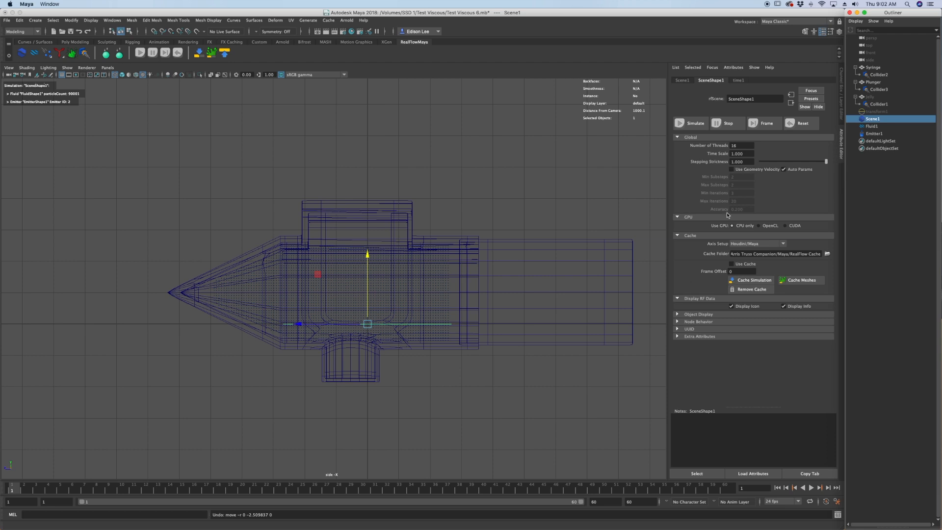
pyautogui.click(783, 170)
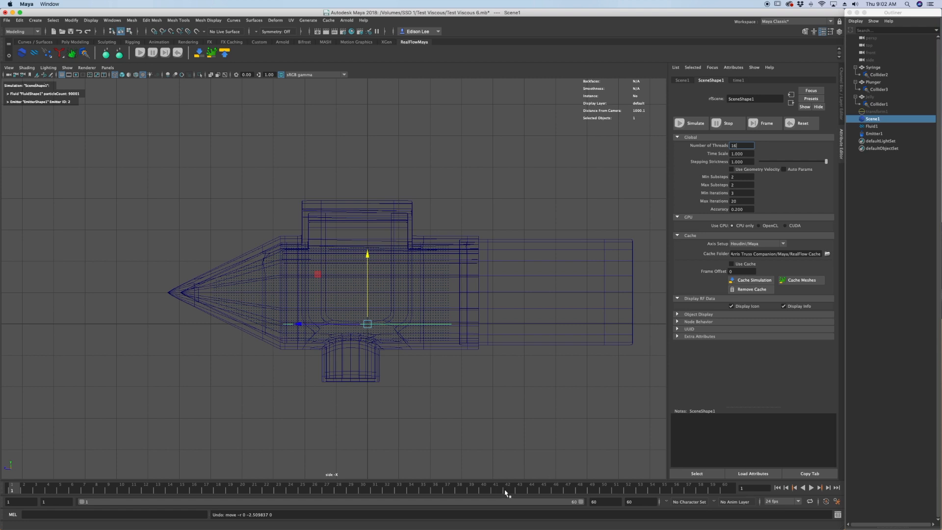
pyautogui.doubleClick(741, 176)
pyautogui.press('Tab')
pyautogui.write('10')
pyautogui.press('Tab')
pyautogui.write('60')
pyautogui.press('Tab')
pyautogui.write('60')
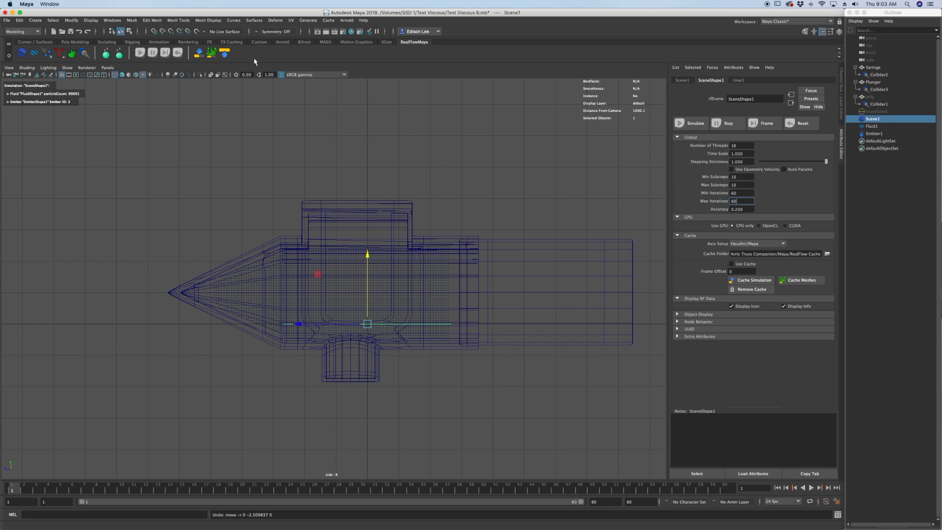
# Add a k Volume daemon to the RealFlow scene.
pyautogui.rightClick(60, 59)
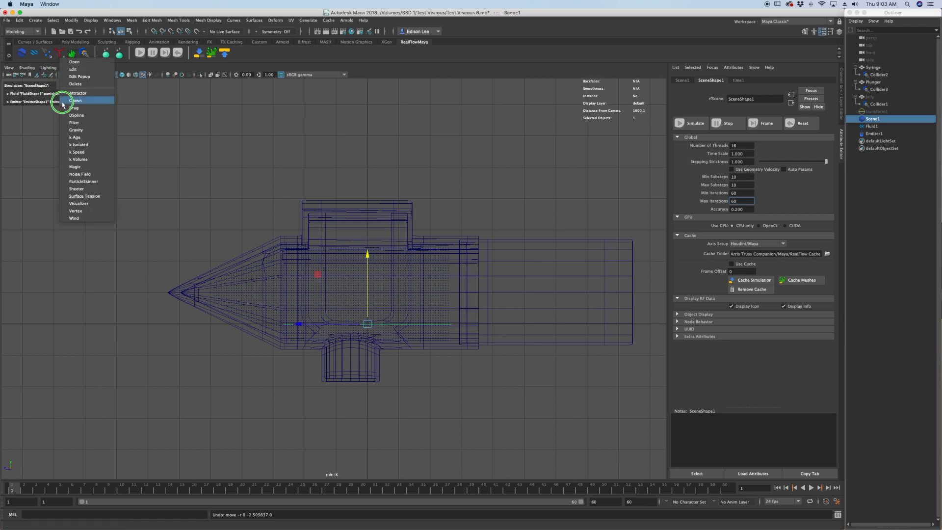
pyautogui.click(83, 159)
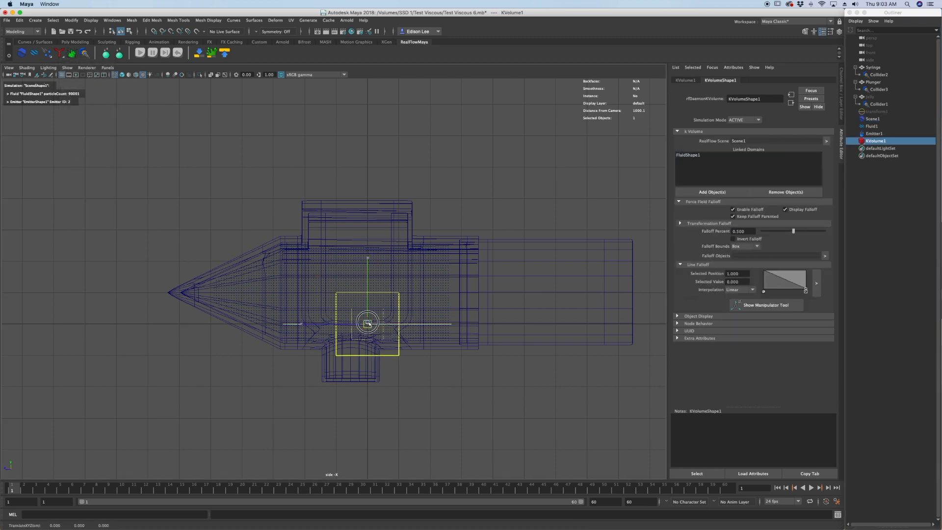
# Scale the k Volume box to about 3.76 in Y and 5.35 in Z, and center it over the syringe in the side view.
pyautogui.press('r')
pyautogui.moveTo(368, 324); pyautogui.dragTo(444, 328)
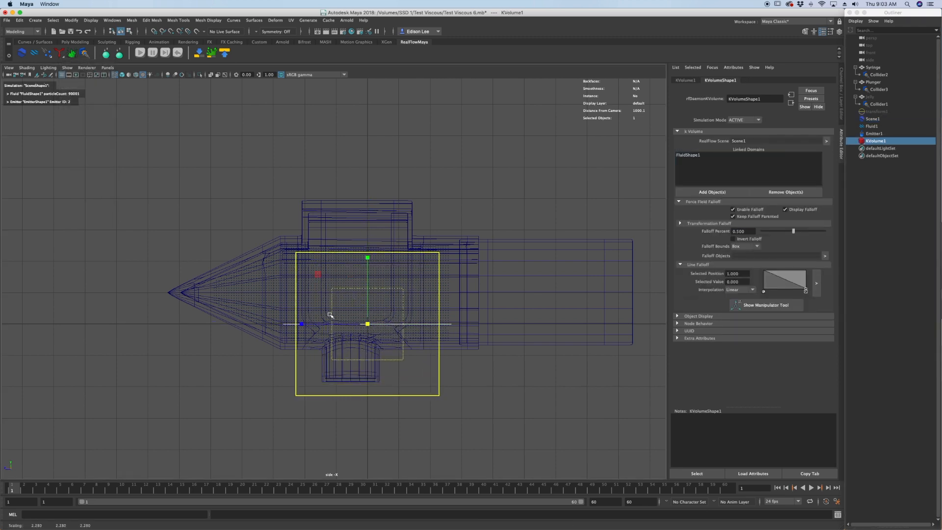
pyautogui.moveTo(301, 324); pyautogui.dragTo(212, 323)
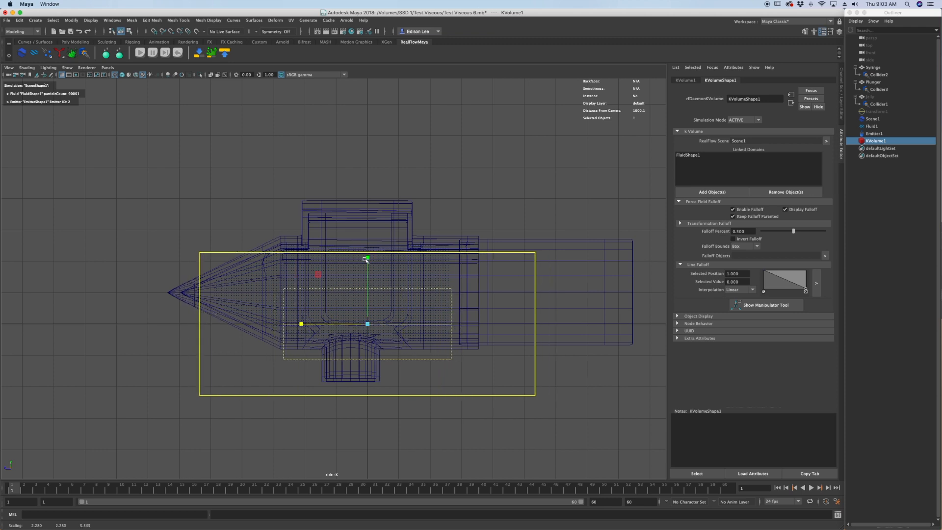
pyautogui.moveTo(367, 258); pyautogui.dragTo(368, 213)
pyautogui.press('w')
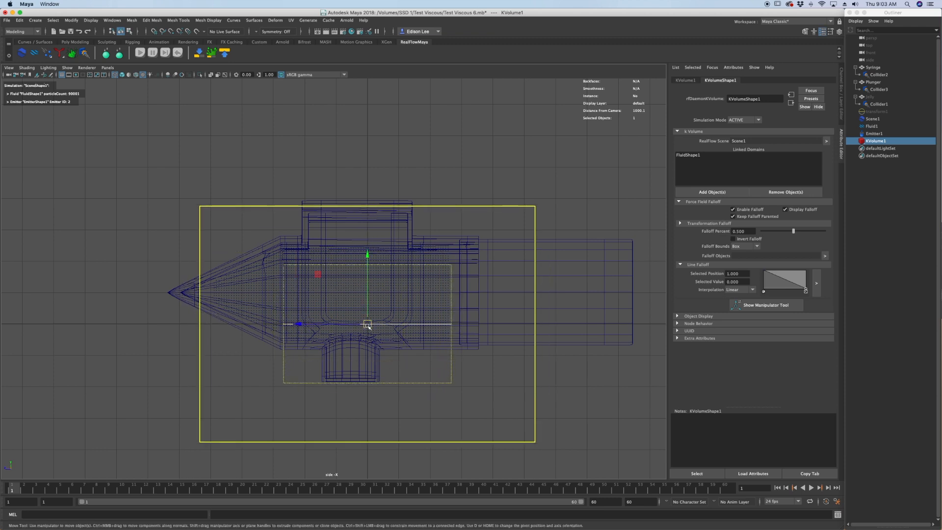
pyautogui.moveTo(368, 324); pyautogui.dragTo(328, 292)
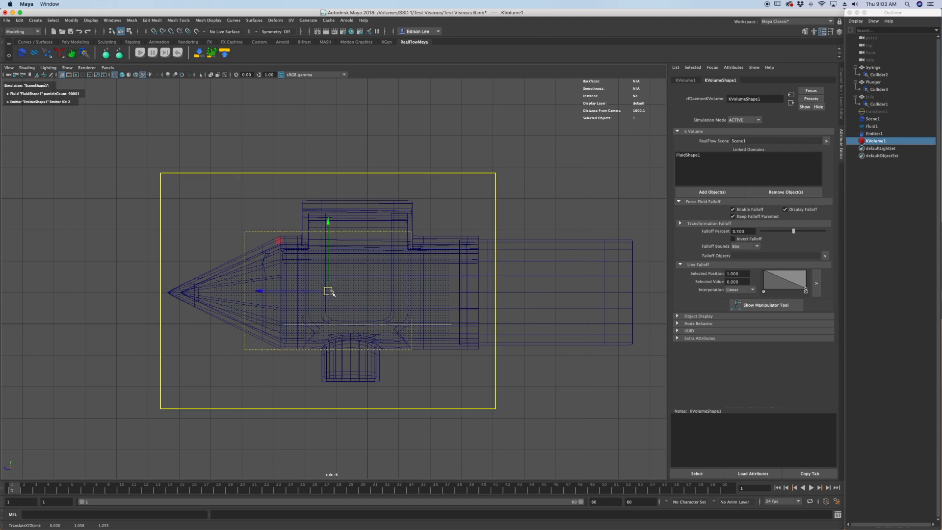
# Widen the k Volume box in the top view to an X scale of about 2.9.
pyautogui.press('space')
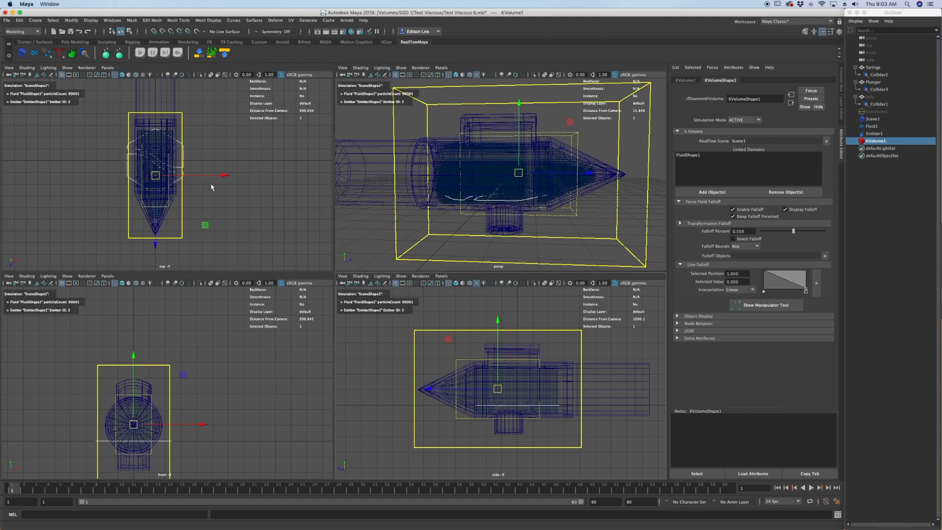
pyautogui.press('r')
pyautogui.moveTo(221, 176); pyautogui.dragTo(239, 178)
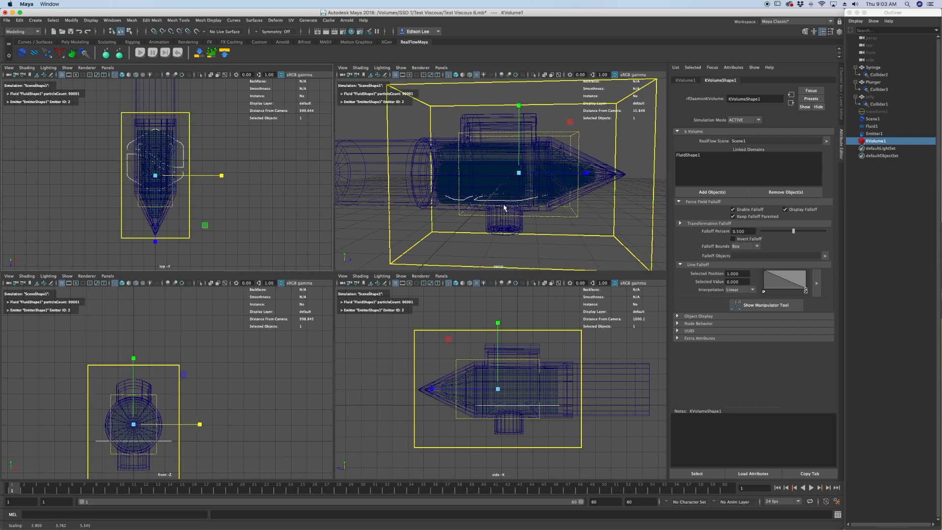
# Check in the perspective view how the k Volume box encloses the syringe and the plunger.
pyautogui.press('space')
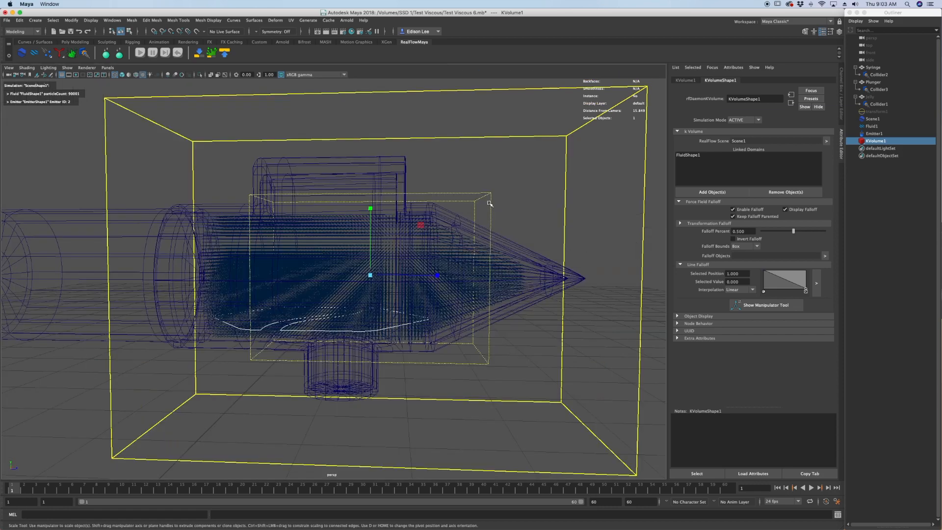
pyautogui.scroll(2, 489, 204)
pyautogui.keyDown('alt'); pyautogui.moveTo(478, 202); pyautogui.dragTo(467, 201); pyautogui.keyUp('alt')
pyautogui.click(522, 196)
pyautogui.keyDown('alt'); pyautogui.moveTo(523, 195); pyautogui.dragTo(361, 200); pyautogui.keyUp('alt')
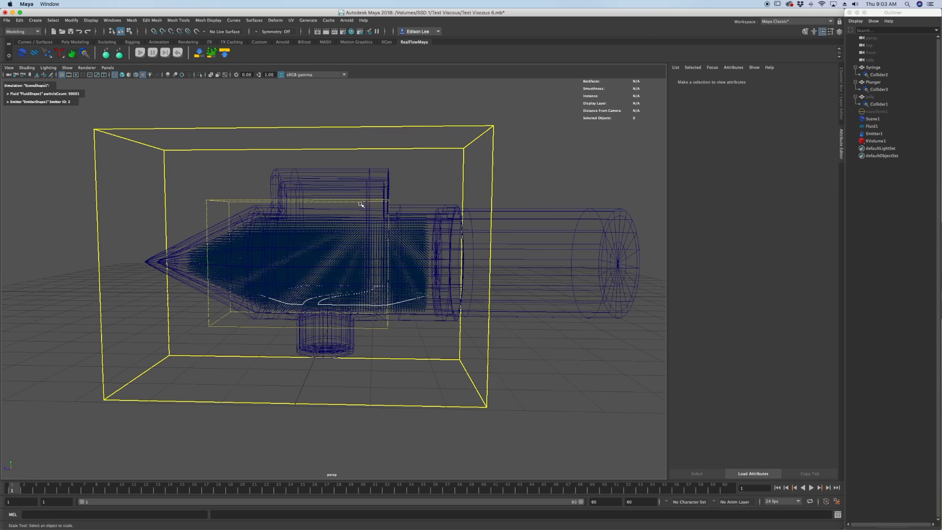
pyautogui.click(543, 216)
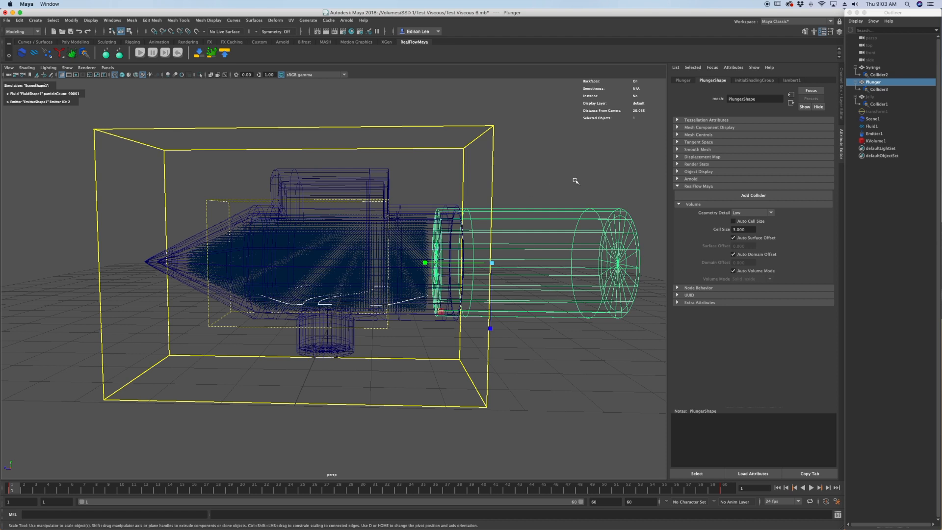
pyautogui.click(870, 167)
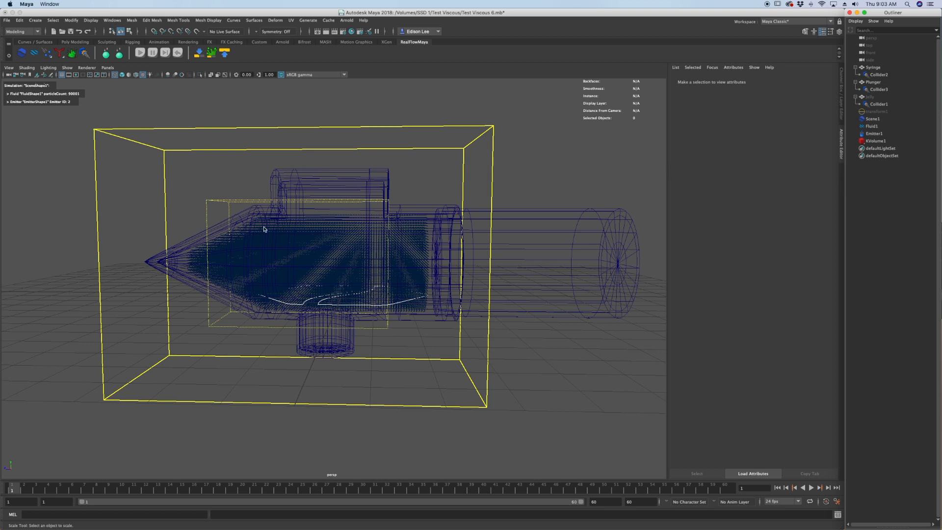
# Set the RealFlow scene's cache folder to /Volumes/SSD 1/Test Viscous/Cache 2.
pyautogui.click(882, 119)
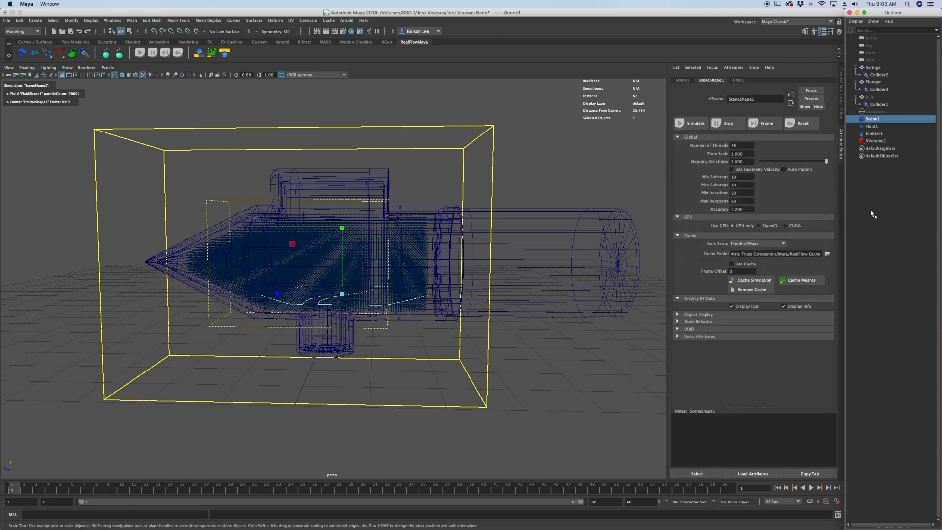
pyautogui.click(827, 254)
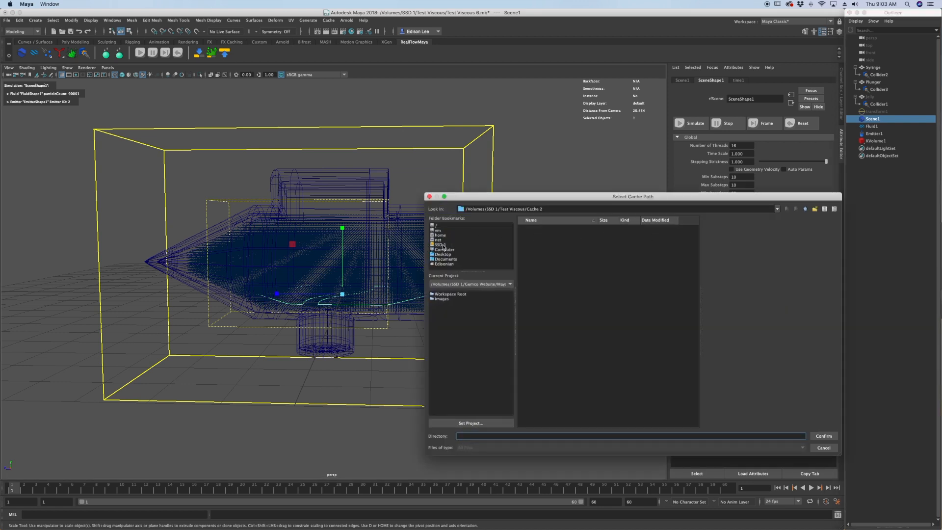
pyautogui.click(444, 245)
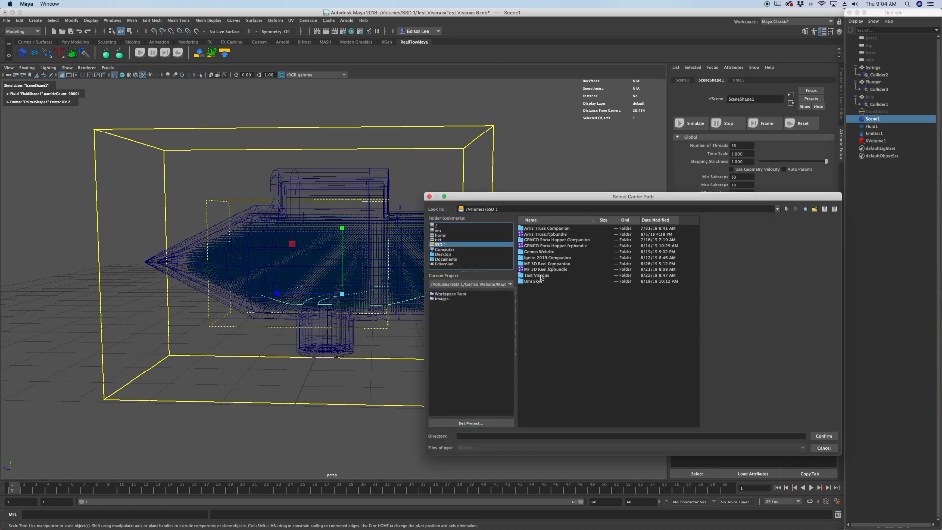
pyautogui.doubleClick(540, 275)
pyautogui.click(546, 235)
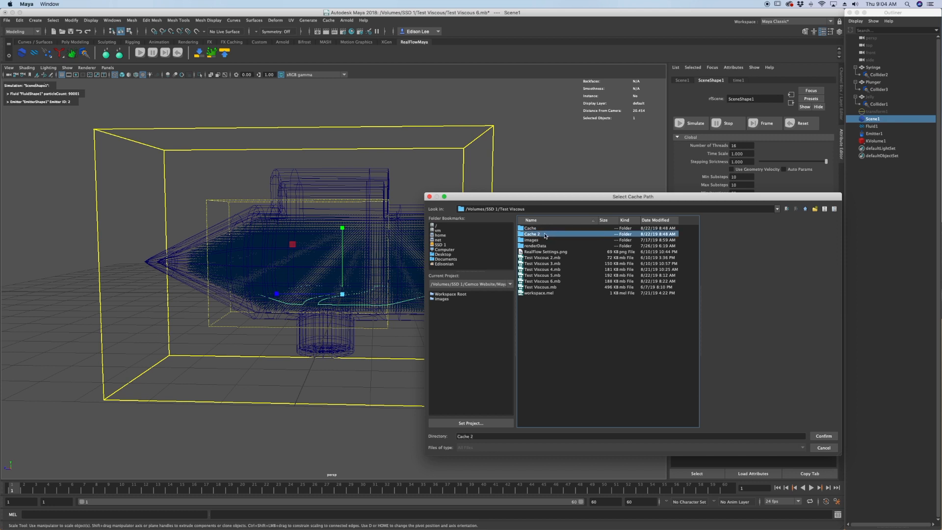
pyautogui.doubleClick(544, 235)
pyautogui.click(824, 437)
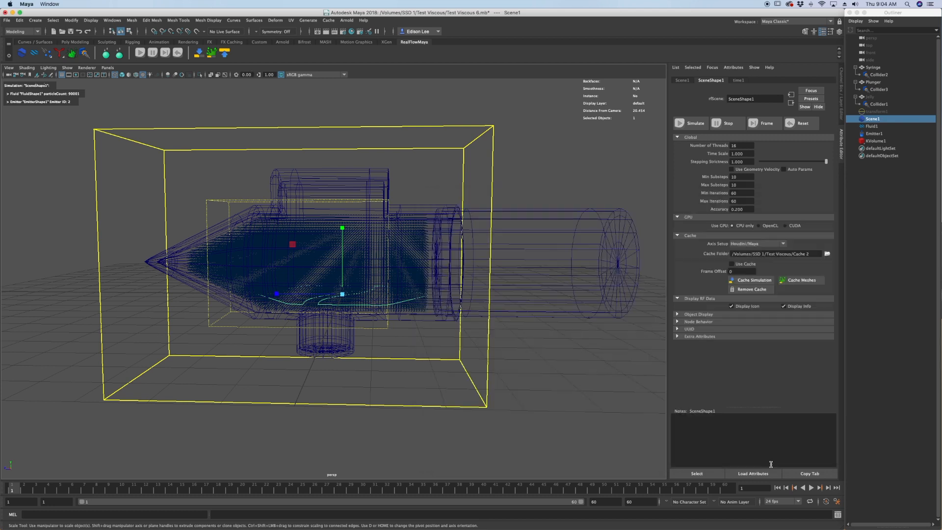
# Cache the RealFlow simulation with nothing selected.
pyautogui.click(892, 202)
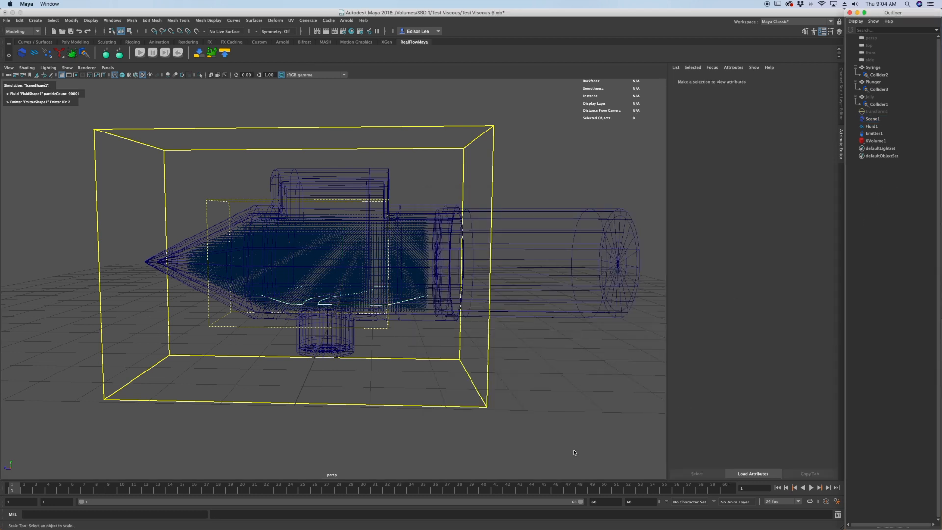
pyautogui.click(199, 54)
pyautogui.click(199, 54)
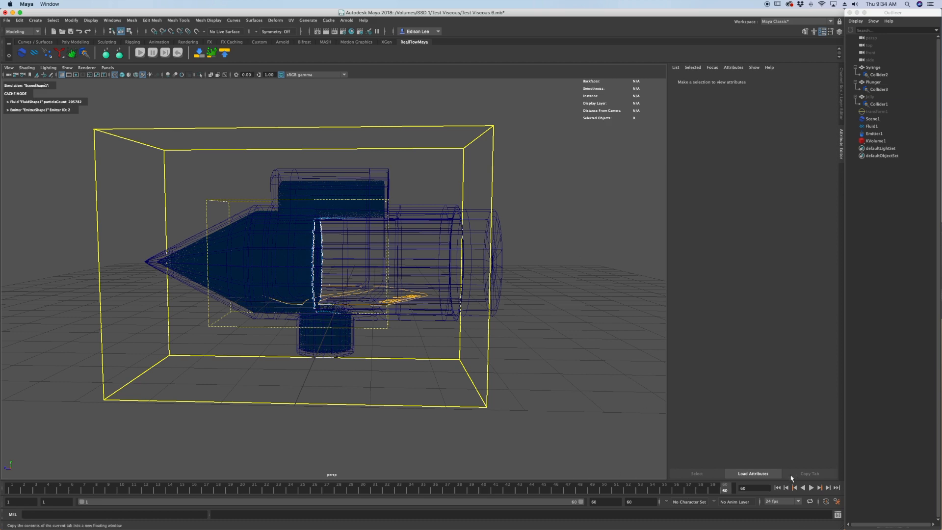
# Play the cached simulation from frame 1 and scrub back to frame 23.
pyautogui.click(777, 488)
pyautogui.moveTo(464, 326)
pyautogui.keyDown('alt'); pyautogui.mouseDown()
pyautogui.moveTo(452, 323)
pyautogui.moveTo(459, 317)
pyautogui.moveTo(465, 343)
pyautogui.mouseUp(); pyautogui.keyUp('alt')
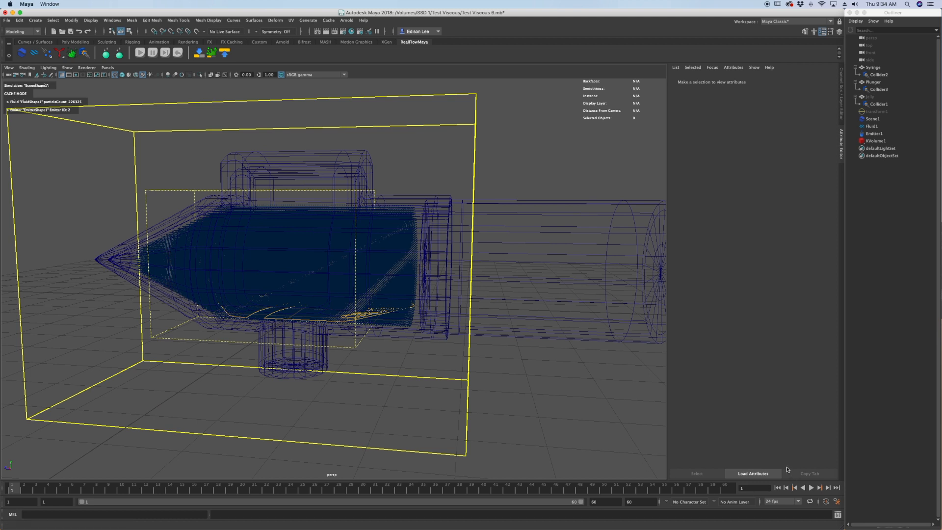
pyautogui.click(811, 487)
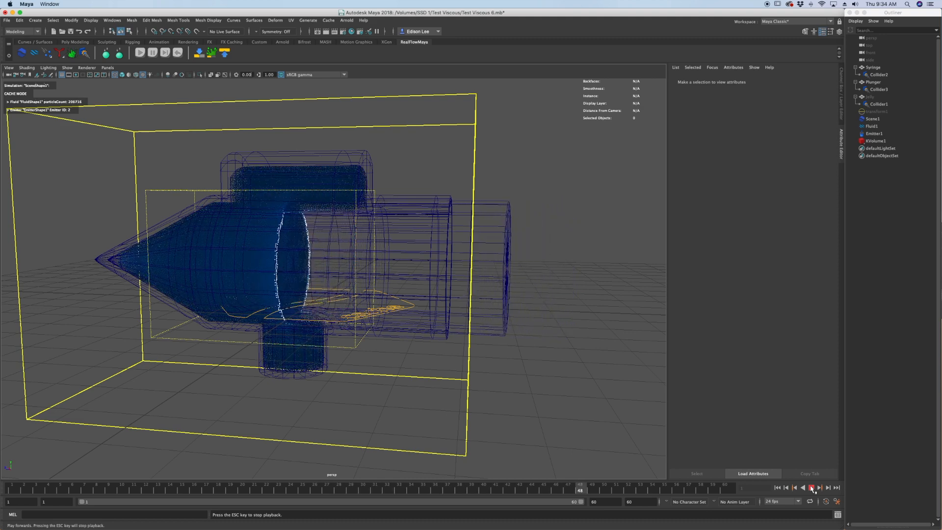
pyautogui.click(812, 488)
pyautogui.click(465, 488)
pyautogui.moveTo(464, 487); pyautogui.dragTo(278, 488)
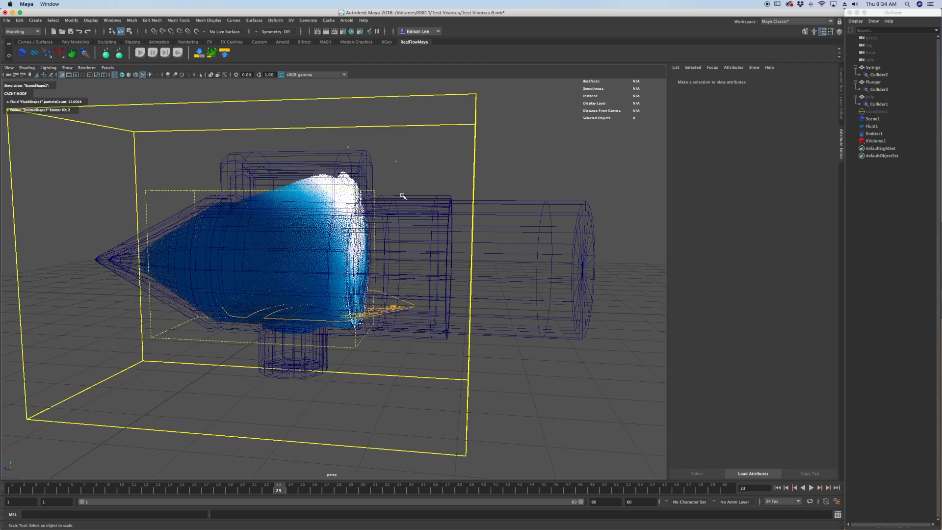
# Inspect the fluid close up near the plunger at frame 23, and review the RealFlow scene's solver settings.
pyautogui.keyDown('alt'); pyautogui.moveTo(350, 181); pyautogui.dragTo(429, 191, button='middle'); pyautogui.keyUp('alt')
pyautogui.keyDown('alt'); pyautogui.moveTo(429, 191); pyautogui.dragTo(434, 190, button='right'); pyautogui.keyUp('alt')
pyautogui.keyDown('alt'); pyautogui.moveTo(433, 190); pyautogui.dragTo(409, 207, button='middle'); pyautogui.keyUp('alt')
pyautogui.keyDown('alt'); pyautogui.moveTo(410, 207); pyautogui.dragTo(418, 204, button='right'); pyautogui.keyUp('alt')
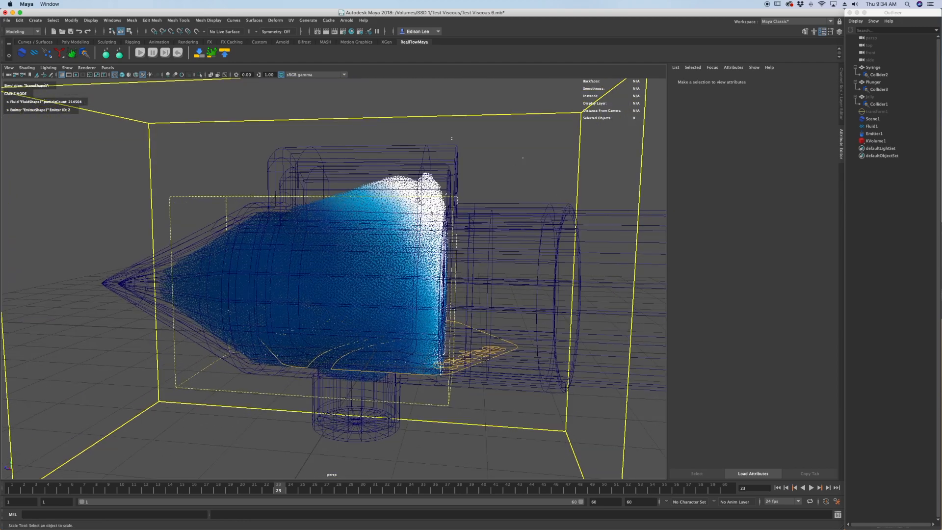
pyautogui.click(881, 162)
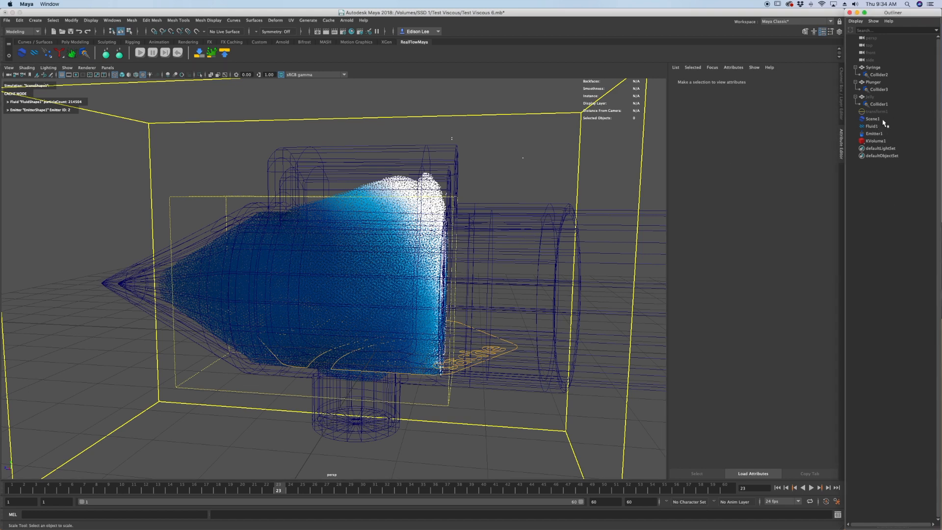
pyautogui.click(883, 120)
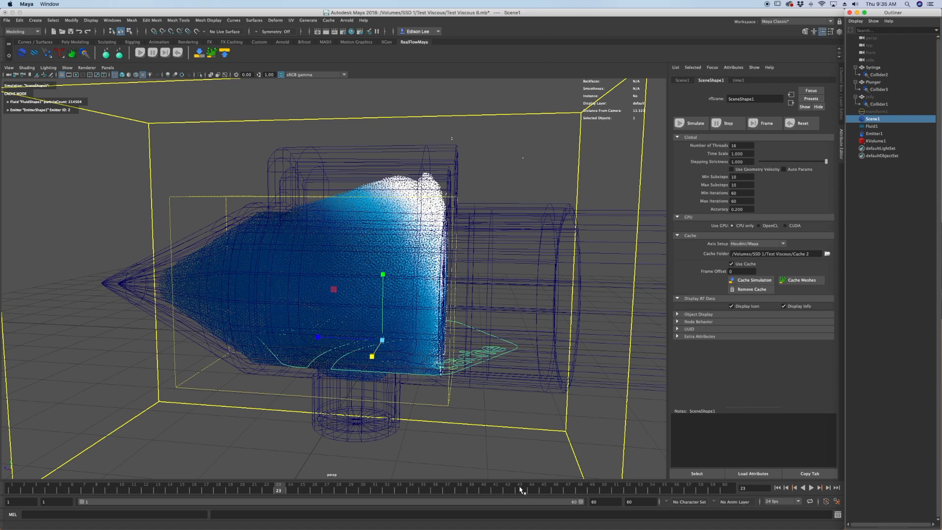
# Hide the syringe mesh and run through the cached frames to view the fluid unobstructed.
pyautogui.click(539, 236)
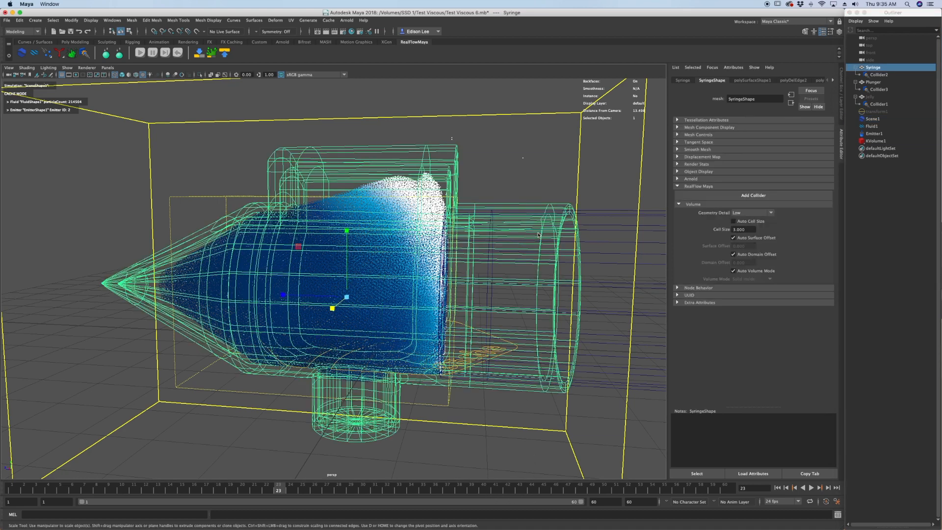
pyautogui.hotkey('ctrl', 'h')
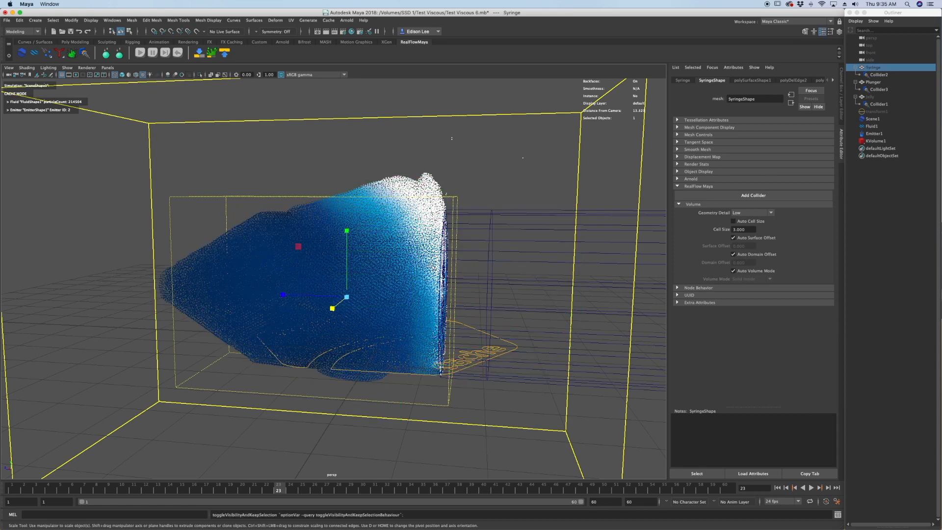
pyautogui.keyDown('alt'); pyautogui.moveTo(488, 273); pyautogui.dragTo(395, 406); pyautogui.keyUp('alt')
pyautogui.moveTo(338, 492); pyautogui.dragTo(546, 495)
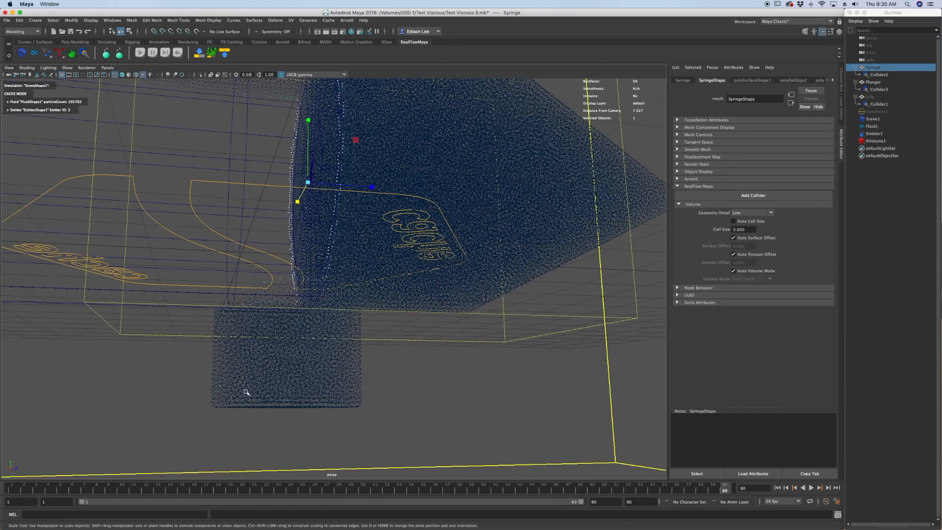
# Examine the fluid's shape in the syringe's lower outlet and tip at frame 60.
pyautogui.keyDown('alt'); pyautogui.moveTo(246, 393); pyautogui.dragTo(228, 396); pyautogui.keyUp('alt')
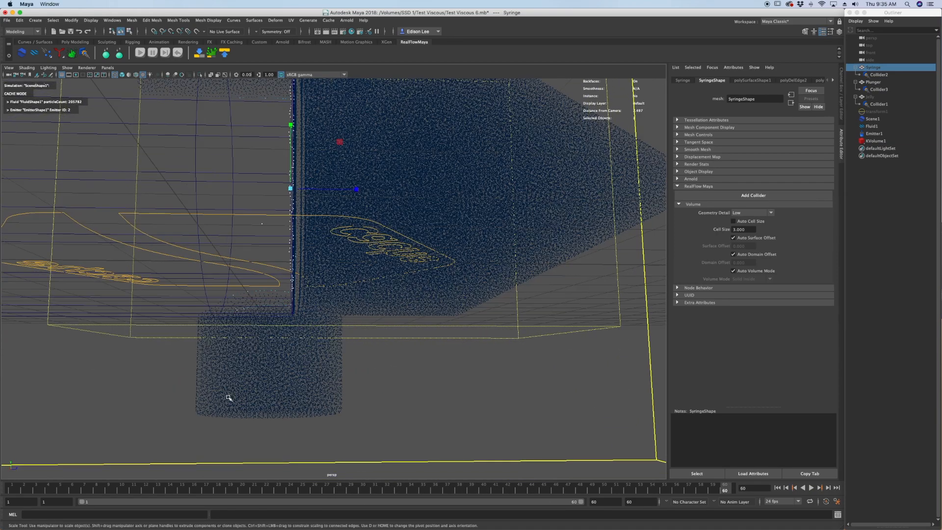
pyautogui.moveTo(281, 382)
pyautogui.keyDown('alt'); pyautogui.mouseDown()
pyautogui.moveTo(246, 389)
pyautogui.moveTo(315, 376)
pyautogui.moveTo(293, 378)
pyautogui.mouseUp(); pyautogui.keyUp('alt')
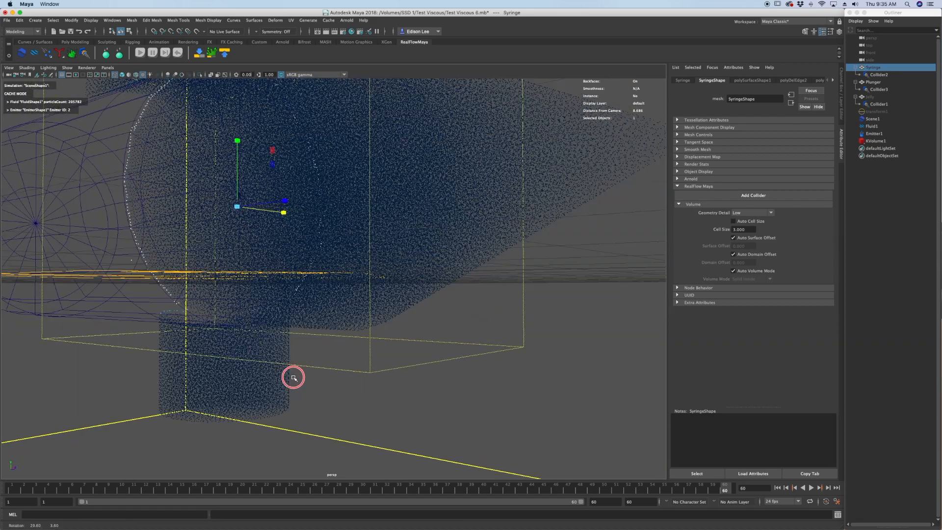
pyautogui.scroll(-4, 368, 307)
pyautogui.keyDown('alt'); pyautogui.moveTo(376, 297); pyautogui.dragTo(375, 329, button='middle'); pyautogui.keyUp('alt')
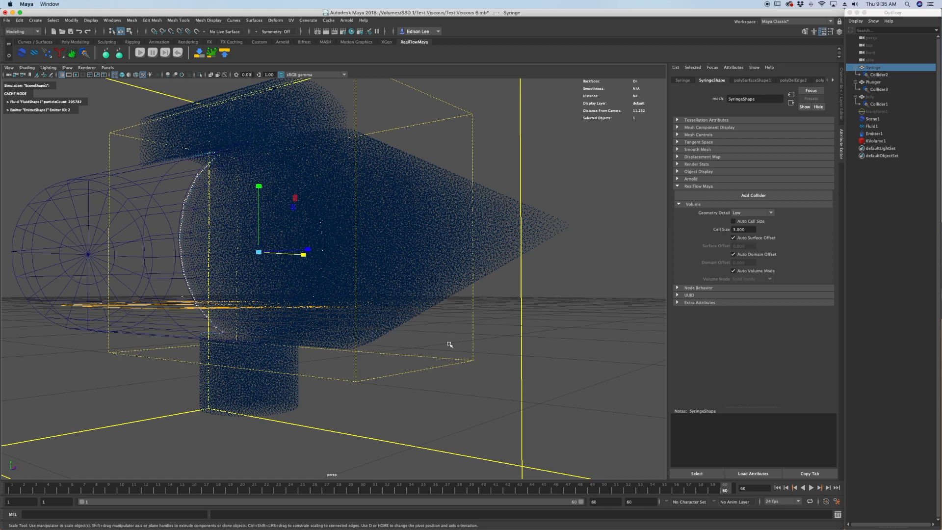
# Return to frame 1 and create an RF Particle Mesher for the RealFlow fluid.
pyautogui.click(778, 487)
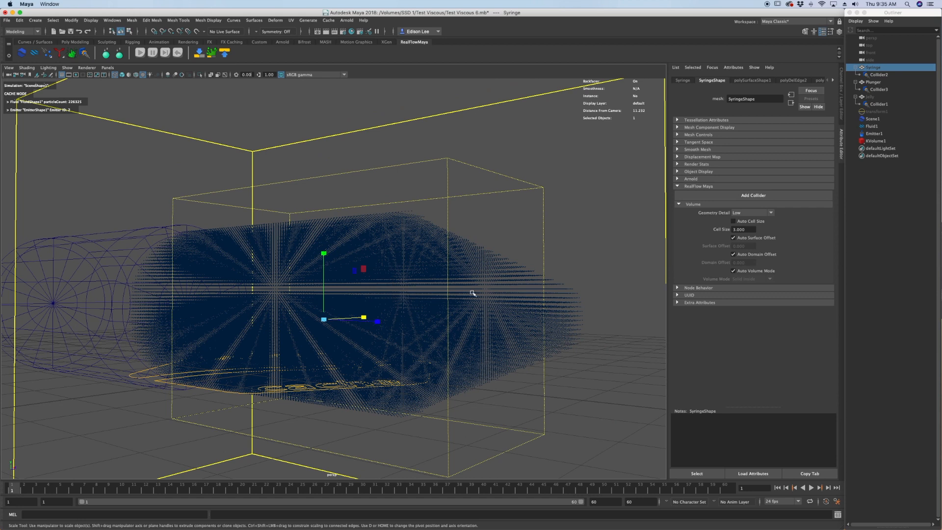
pyautogui.click(872, 127)
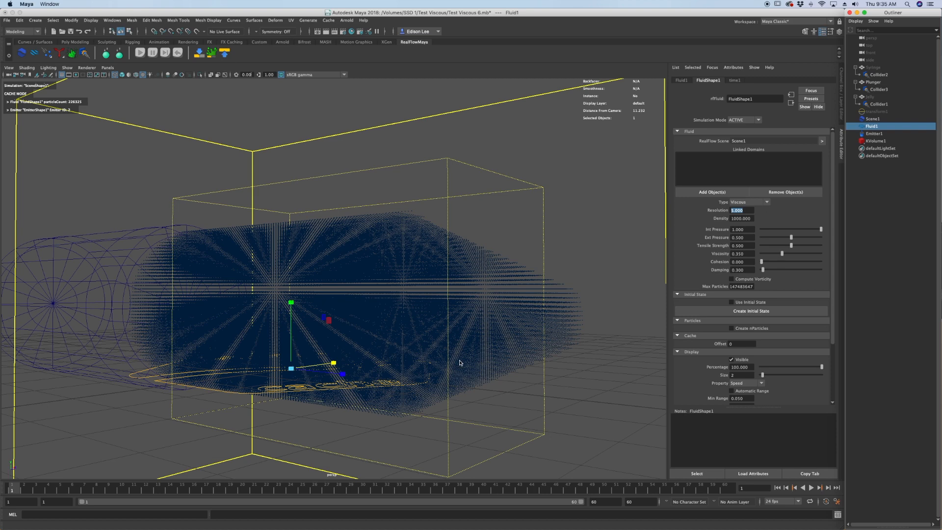
pyautogui.keyDown('alt'); pyautogui.moveTo(297, 331); pyautogui.dragTo(294, 306, button='middle'); pyautogui.keyUp('alt')
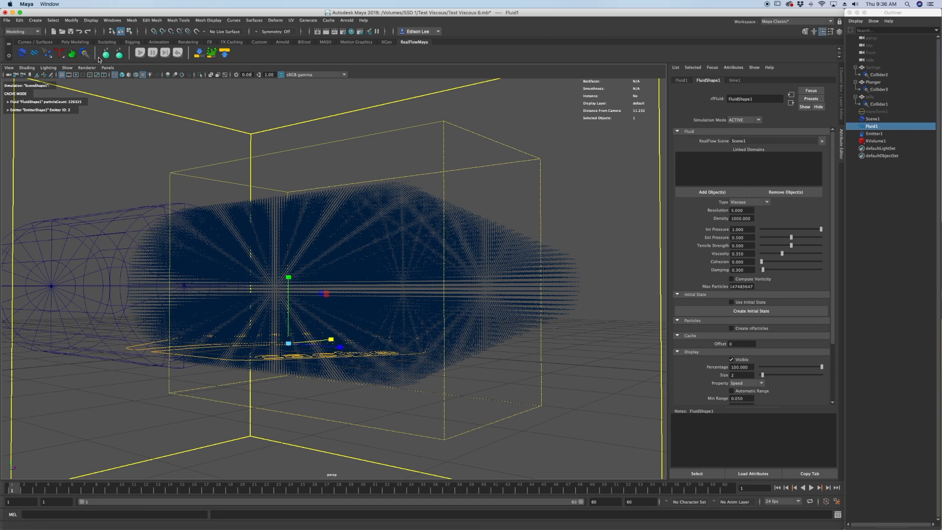
pyautogui.click(72, 56)
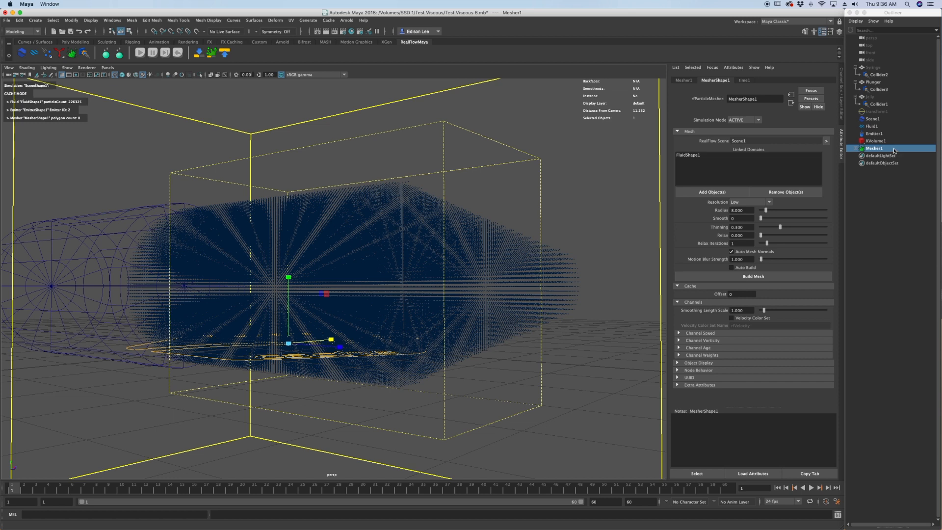
# Cache the fluid meshes and return to frame 1 to view the mesh.
pyautogui.click(212, 55)
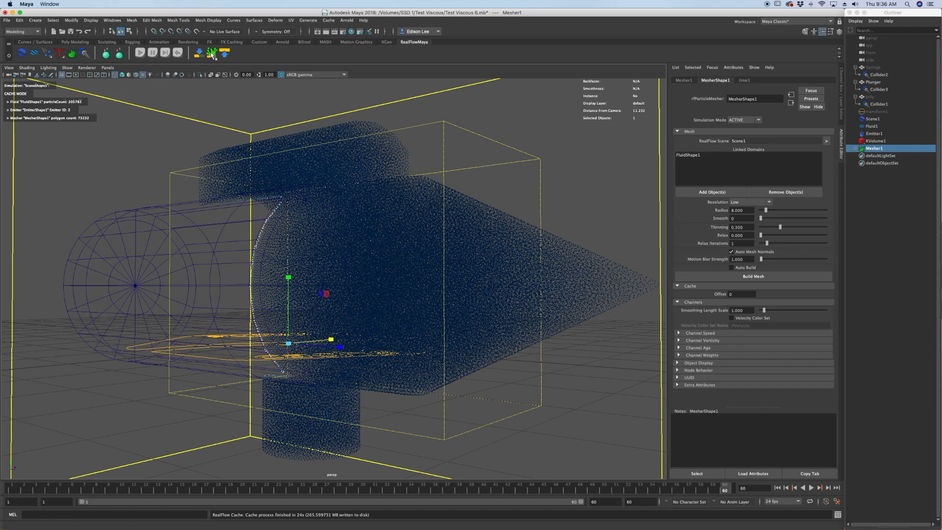
pyautogui.click(777, 487)
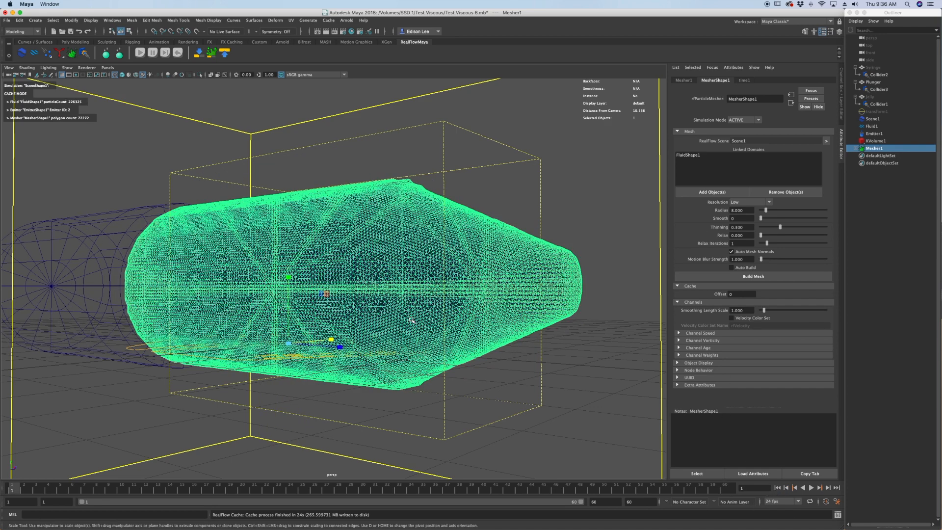
# Switch the view to shaded display and examine the fluid mesh's surface from several sides at frame 1.
pyautogui.moveTo(134, 491); pyautogui.dragTo(8, 490)
pyautogui.keyDown('alt'); pyautogui.moveTo(456, 282); pyautogui.dragTo(379, 320); pyautogui.keyUp('alt')
pyautogui.press('5')
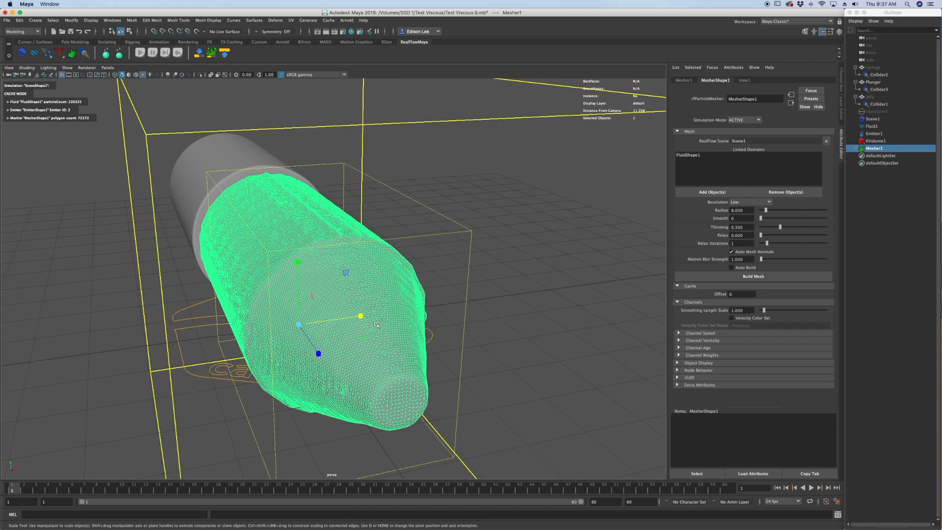
pyautogui.keyDown('alt'); pyautogui.moveTo(378, 321); pyautogui.dragTo(489, 272, button='right'); pyautogui.keyUp('alt')
pyautogui.click(459, 269)
pyautogui.moveTo(458, 270)
pyautogui.keyDown('alt'); pyautogui.mouseDown()
pyautogui.moveTo(411, 272)
pyautogui.moveTo(406, 335)
pyautogui.moveTo(398, 330)
pyautogui.mouseUp(); pyautogui.keyUp('alt')
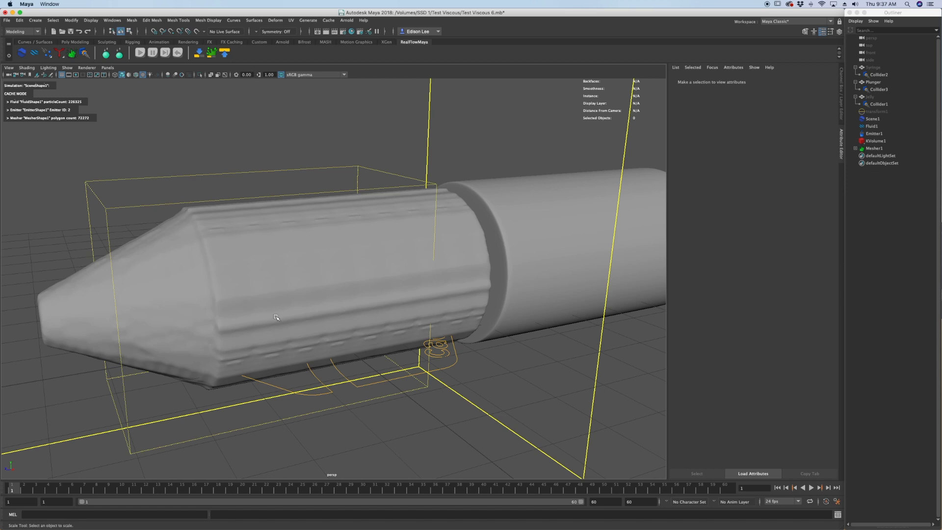
# Check Fluid1's Resolution setting and examine the ridges on the fluid mesh's surface.
pyautogui.click(877, 128)
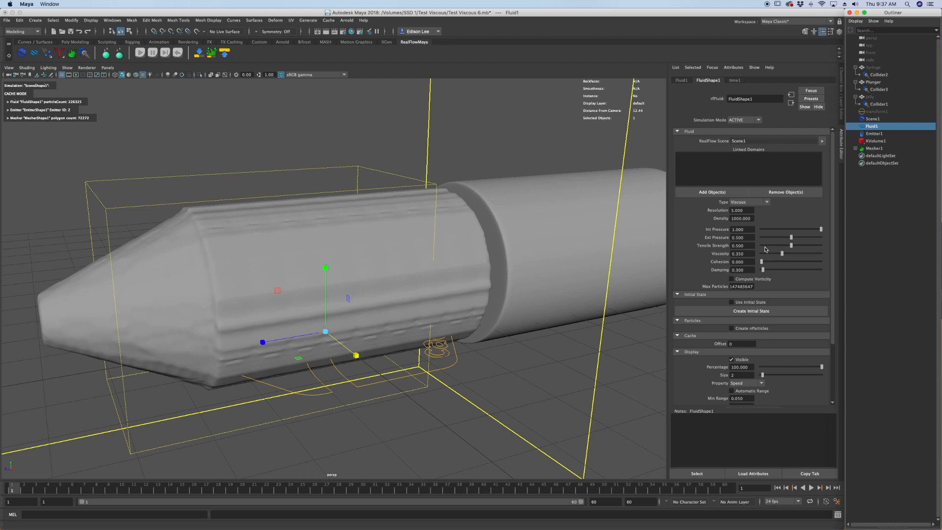
pyautogui.click(741, 210)
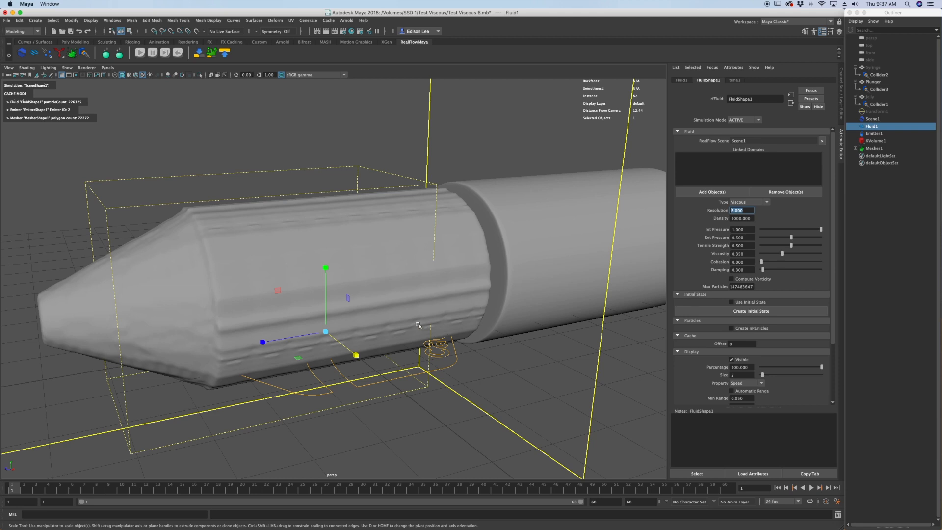
pyautogui.scroll(2, 400, 323)
pyautogui.keyDown('alt'); pyautogui.moveTo(364, 301); pyautogui.dragTo(414, 306, button='middle'); pyautogui.keyUp('alt')
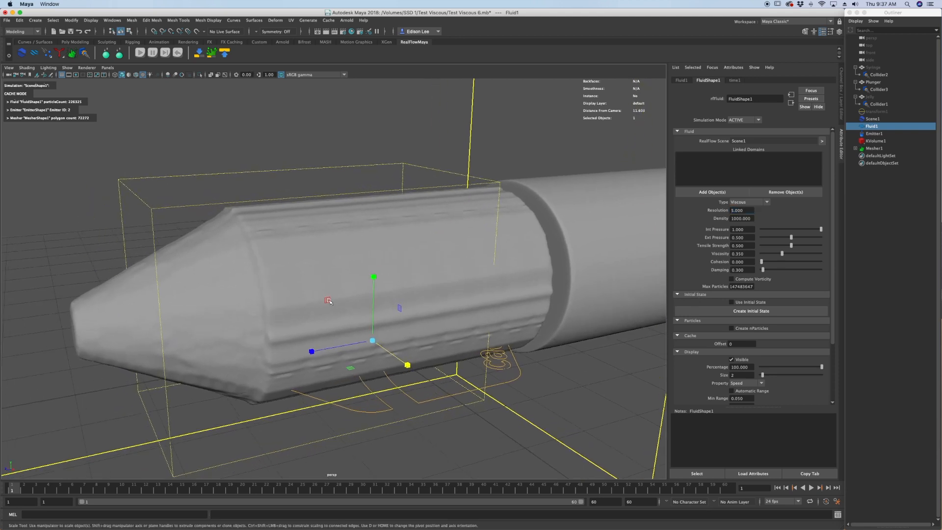
pyautogui.keyDown('alt'); pyautogui.moveTo(284, 270); pyautogui.dragTo(309, 270); pyautogui.keyUp('alt')
pyautogui.keyDown('alt'); pyautogui.moveTo(331, 229); pyautogui.dragTo(268, 262); pyautogui.keyUp('alt')
pyautogui.click(260, 322)
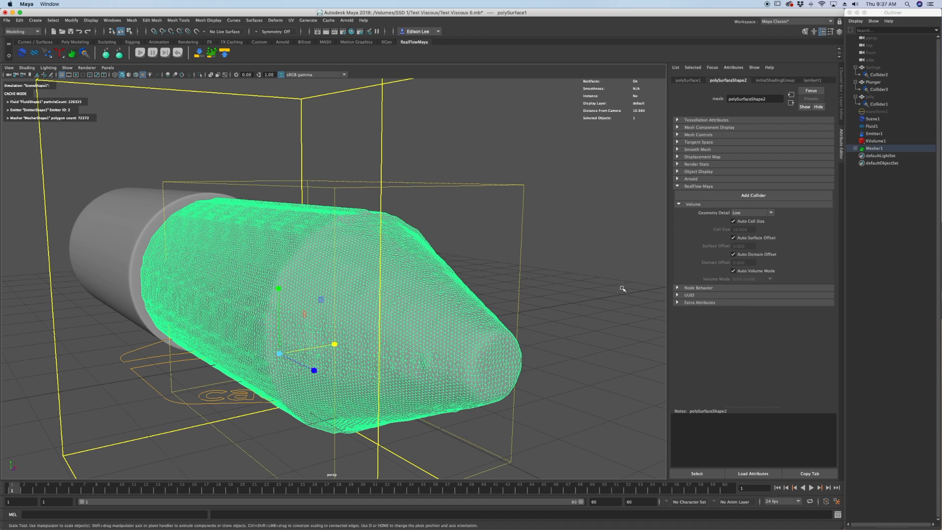
# Hide Fluid1 and Emitter1, leaving Mesher1 selected.
pyautogui.click(888, 127)
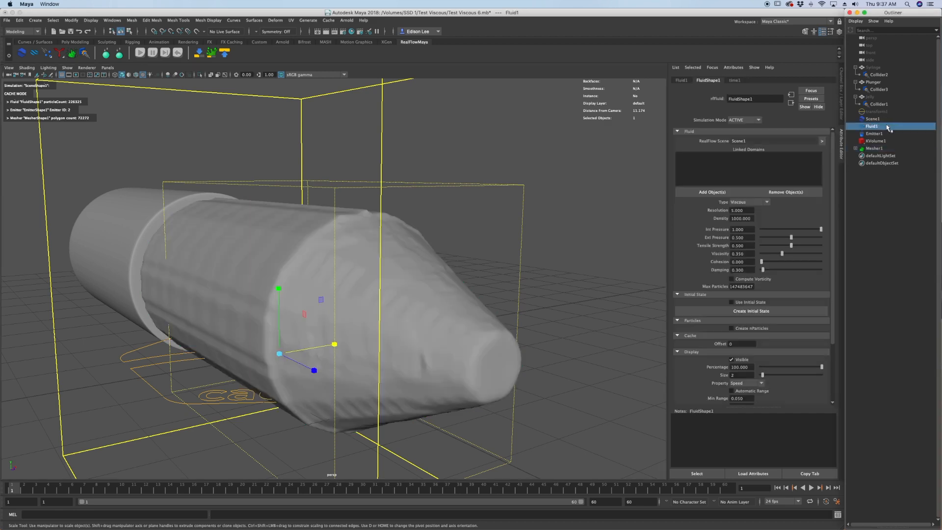
pyautogui.press('h')
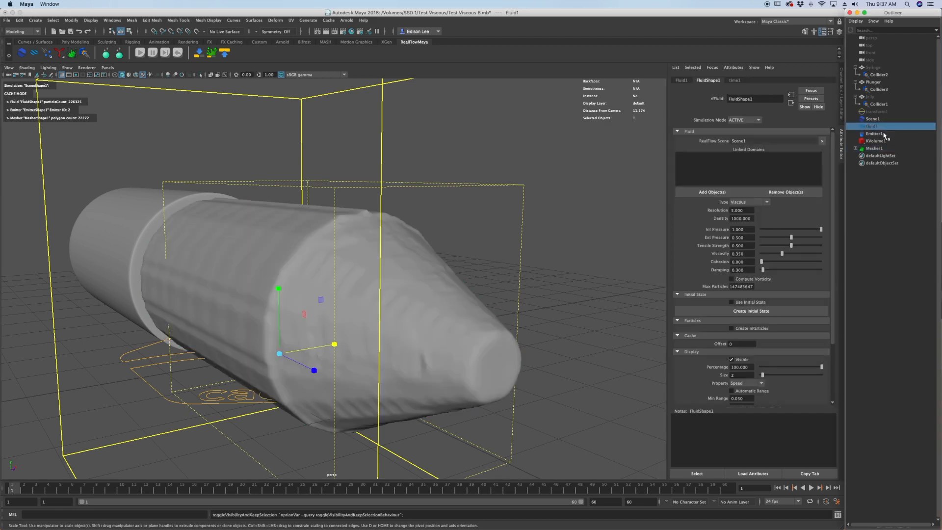
pyautogui.click(884, 134)
pyautogui.press('h')
pyautogui.click(892, 148)
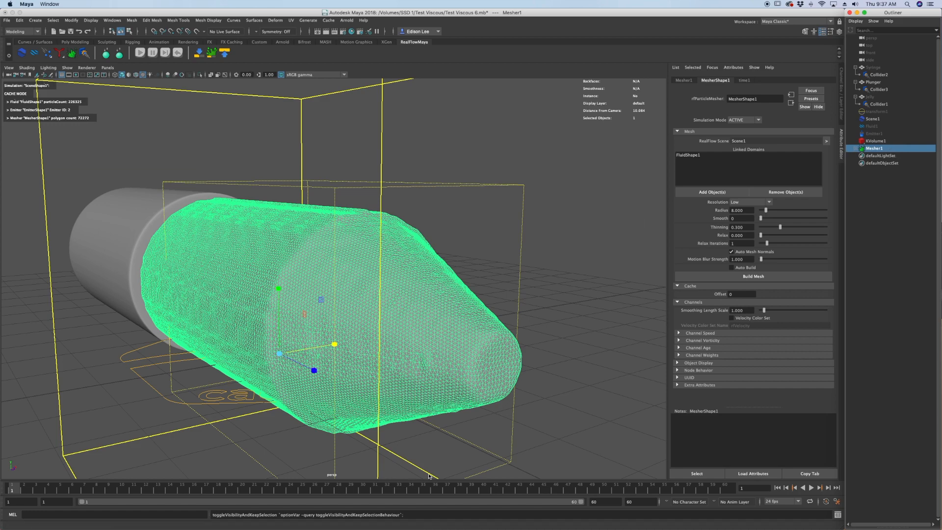
# Run through the meshed frames up to frame 60, checking how the mesh fills the syringe's outlets.
pyautogui.click(394, 488)
pyautogui.keyDown('alt'); pyautogui.moveTo(363, 353); pyautogui.dragTo(396, 306); pyautogui.keyUp('alt')
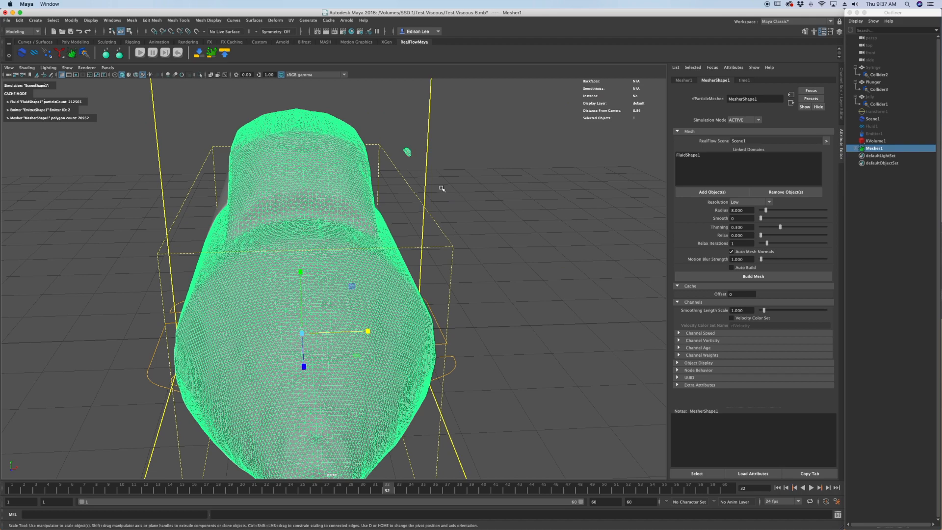
pyautogui.keyDown('alt'); pyautogui.moveTo(442, 188); pyautogui.dragTo(436, 249); pyautogui.keyUp('alt')
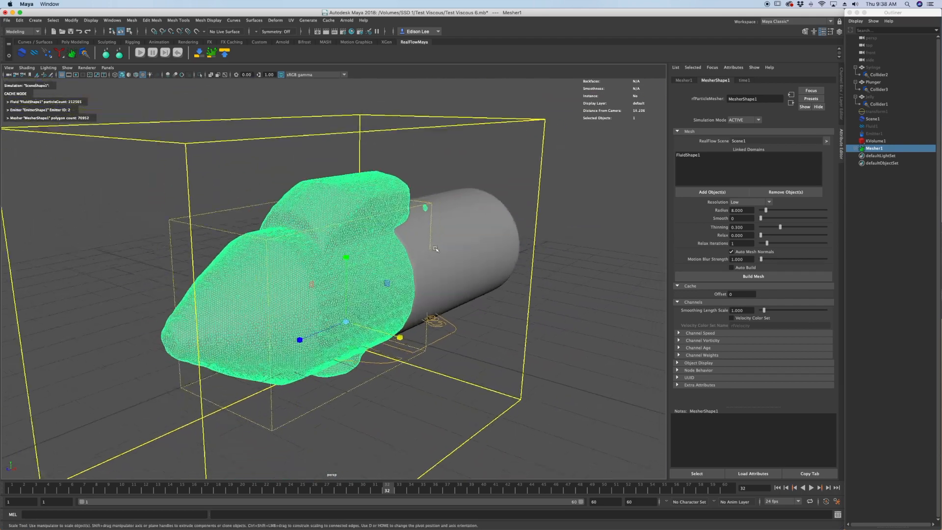
pyautogui.keyDown('alt'); pyautogui.moveTo(436, 249); pyautogui.dragTo(424, 251, button='middle'); pyautogui.keyUp('alt')
pyautogui.click(471, 491)
pyautogui.click(540, 491)
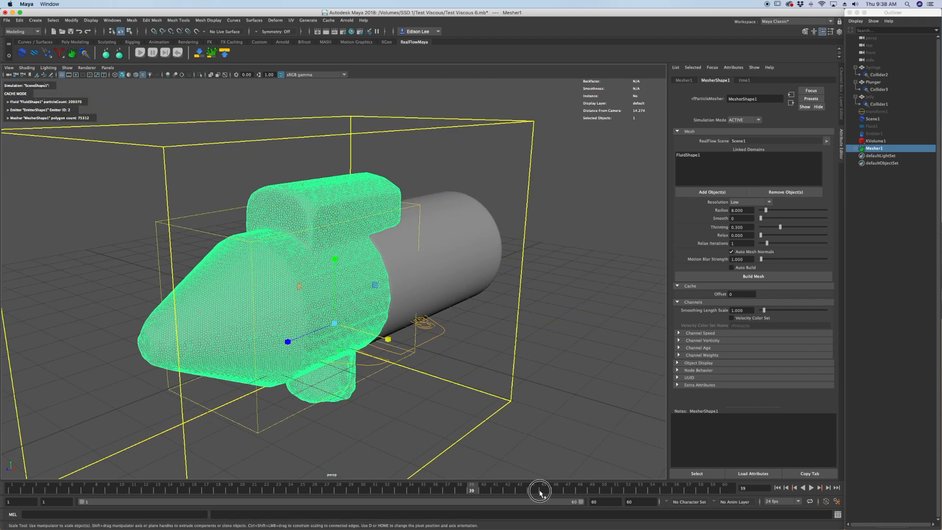
pyautogui.moveTo(540, 490); pyautogui.dragTo(641, 489)
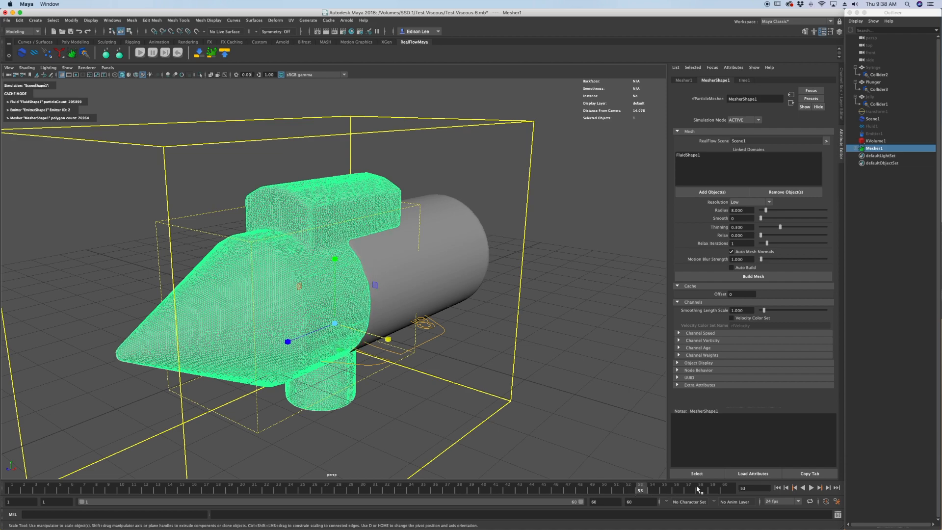
pyautogui.moveTo(698, 490); pyautogui.dragTo(724, 490)
# Examine the mesh's conical tip and side profile at frame 60.
pyautogui.keyDown('alt'); pyautogui.moveTo(304, 299); pyautogui.dragTo(249, 294); pyautogui.keyUp('alt')
pyautogui.keyDown('alt'); pyautogui.moveTo(235, 290); pyautogui.dragTo(280, 297, button='middle'); pyautogui.keyUp('alt')
pyautogui.keyDown('alt'); pyautogui.moveTo(280, 297); pyautogui.dragTo(313, 326, button='right'); pyautogui.keyUp('alt')
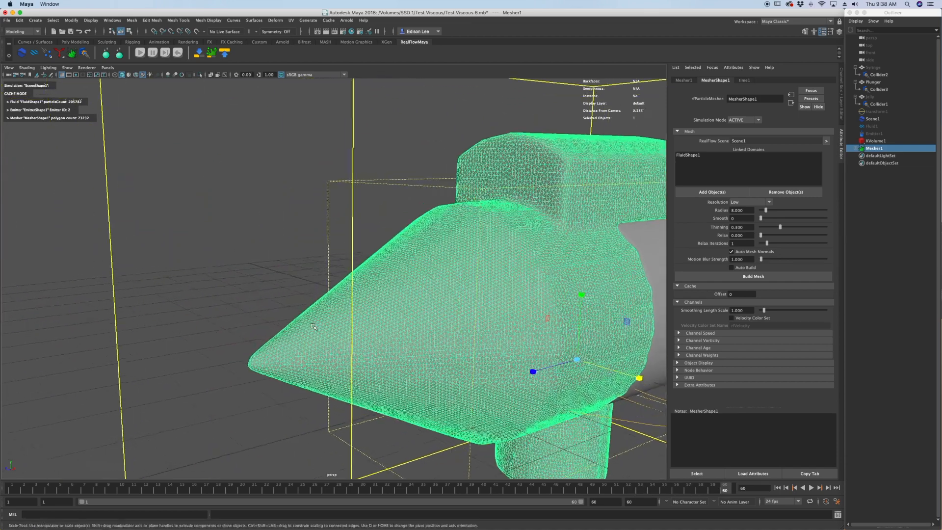
pyautogui.keyDown('alt'); pyautogui.moveTo(313, 326); pyautogui.dragTo(301, 351); pyautogui.keyUp('alt')
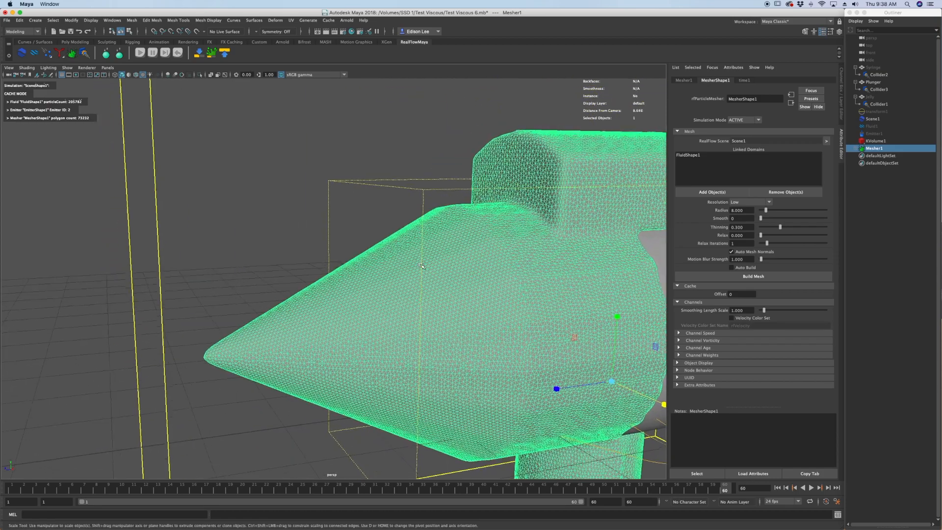
pyautogui.keyDown('alt'); pyautogui.moveTo(421, 266); pyautogui.dragTo(309, 305); pyautogui.keyUp('alt')
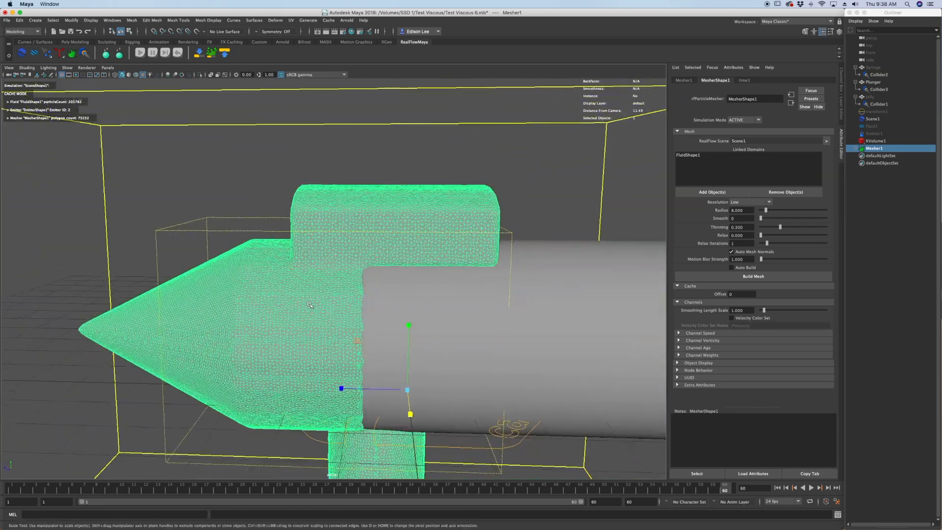
pyautogui.keyDown('alt'); pyautogui.moveTo(310, 305); pyautogui.dragTo(264, 369, button='right'); pyautogui.keyUp('alt')
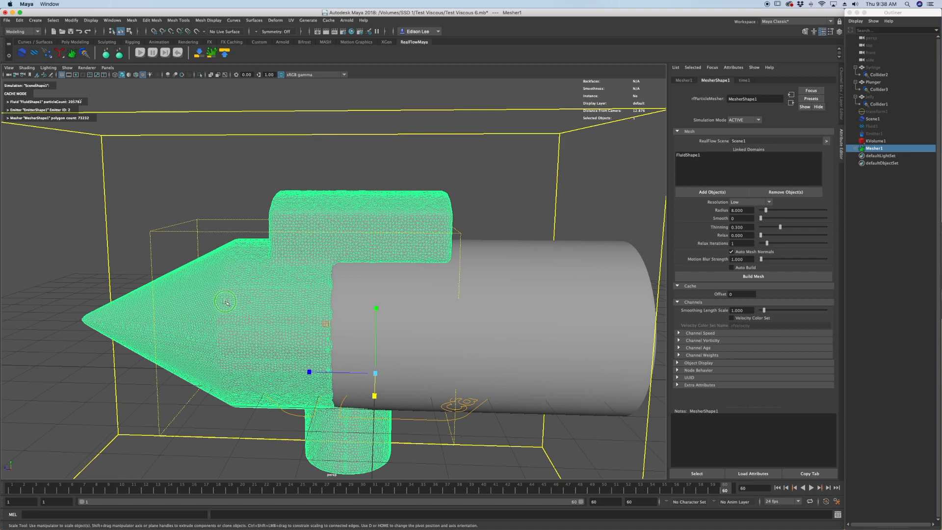
# Assign a blue material to the fluid mesh.
pyautogui.moveTo(225, 303); pyautogui.dragTo(278, 496, button='right')
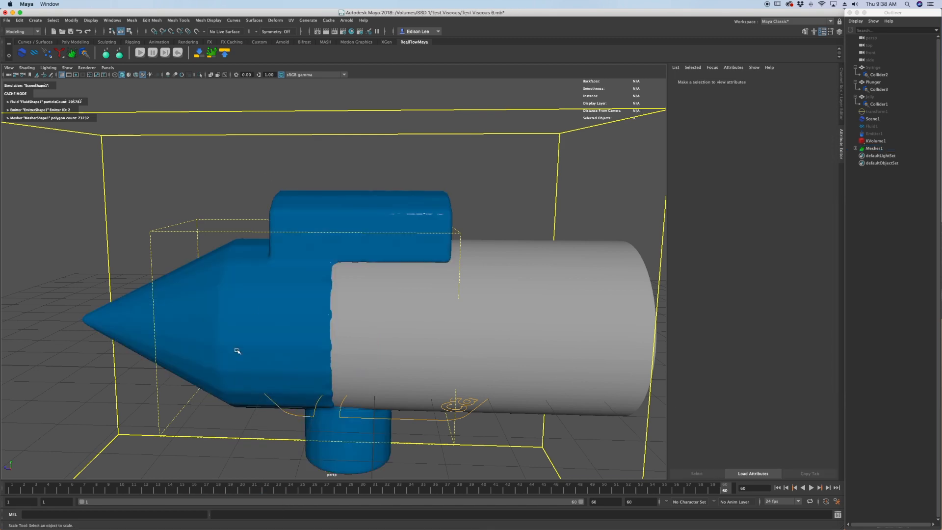
pyautogui.click(238, 351)
pyautogui.keyDown('alt'); pyautogui.moveTo(236, 351); pyautogui.dragTo(210, 345); pyautogui.keyUp('alt')
# Hide the plunger at frame 60 to view the fluid mesh where it meets the plunger.
pyautogui.click(445, 319)
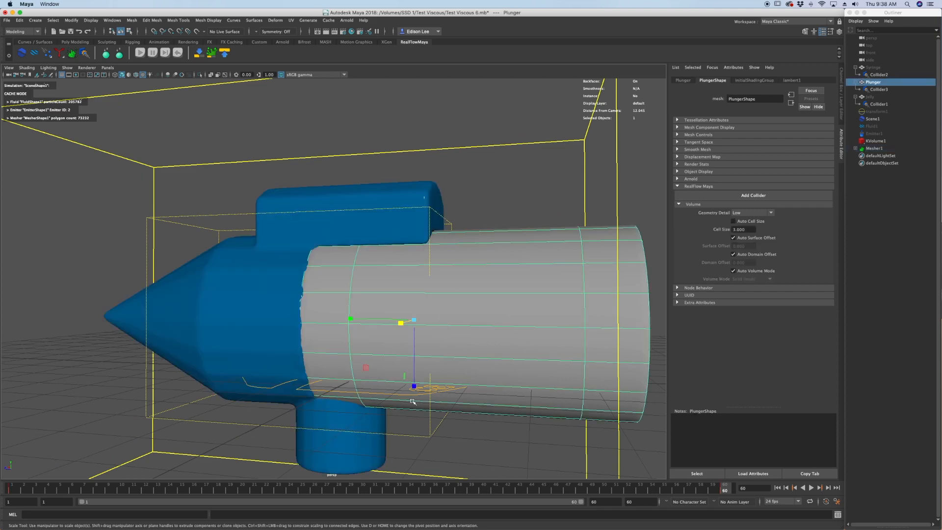
pyautogui.hotkey('ctrl', 'h')
pyautogui.scroll(-1, 402, 404)
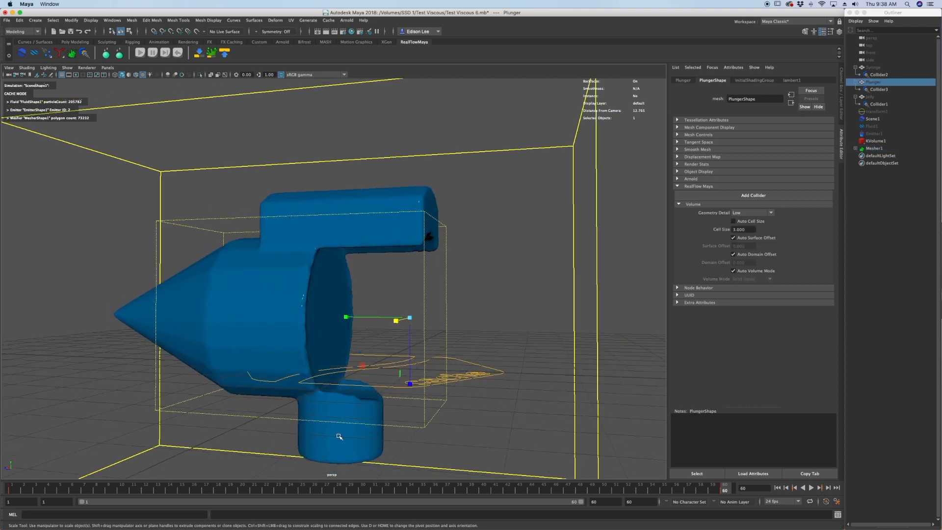
# Return to frame 1 and unhide the Arnold sky light, transform1, for a test render.
pyautogui.click(778, 489)
pyautogui.keyDown('alt'); pyautogui.moveTo(521, 339); pyautogui.dragTo(478, 341); pyautogui.keyUp('alt')
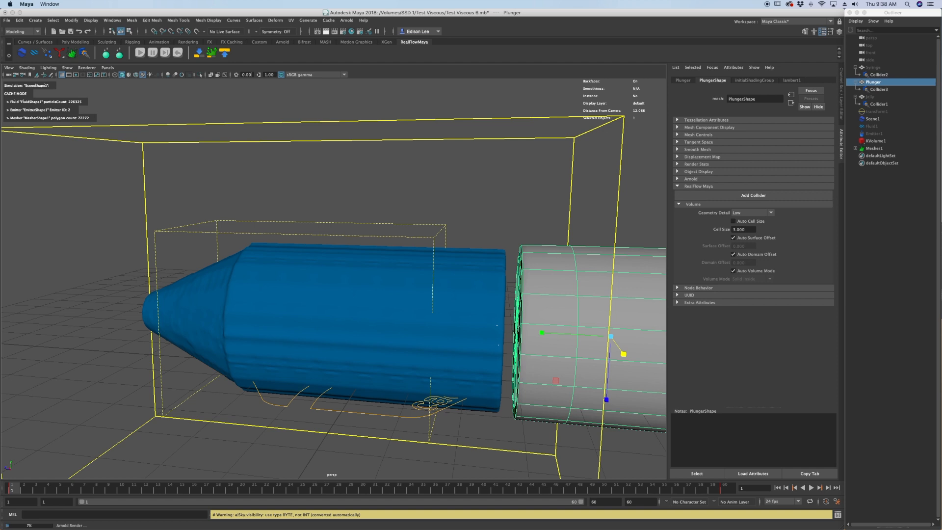
pyautogui.click(909, 158)
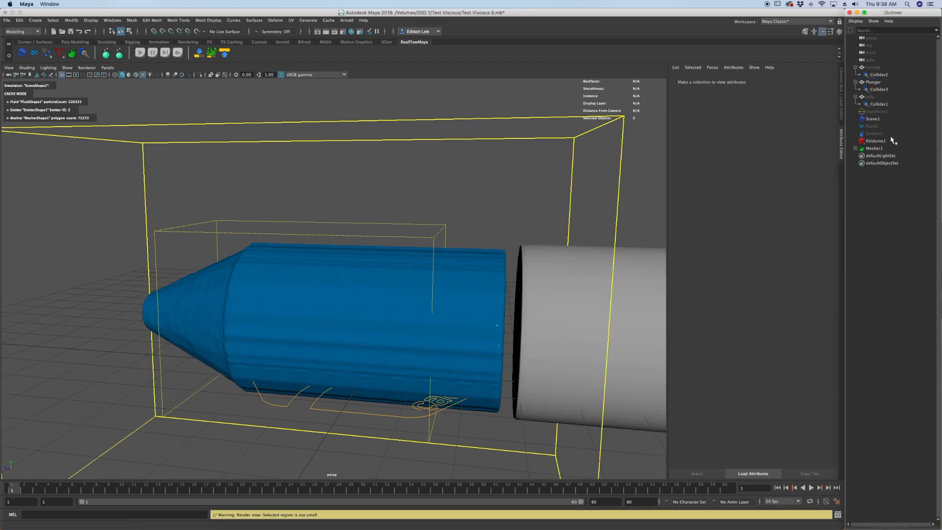
pyautogui.click(896, 112)
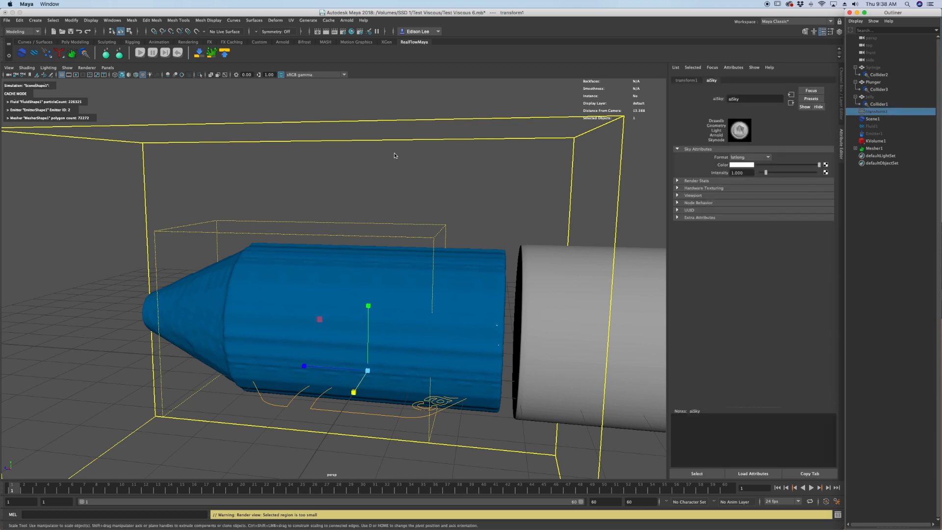
pyautogui.press('h')
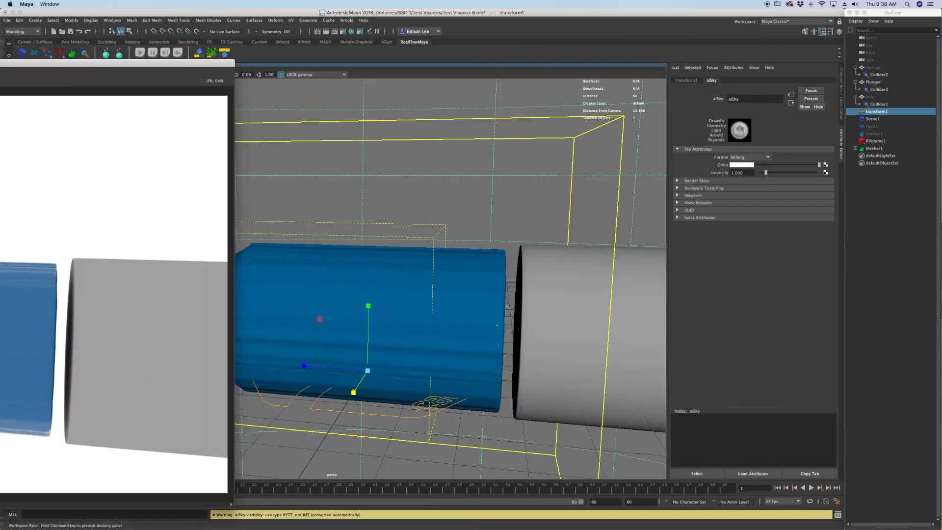
# Go to frame 26 and hide the plunger.
pyautogui.moveTo(192, 490); pyautogui.dragTo(316, 498)
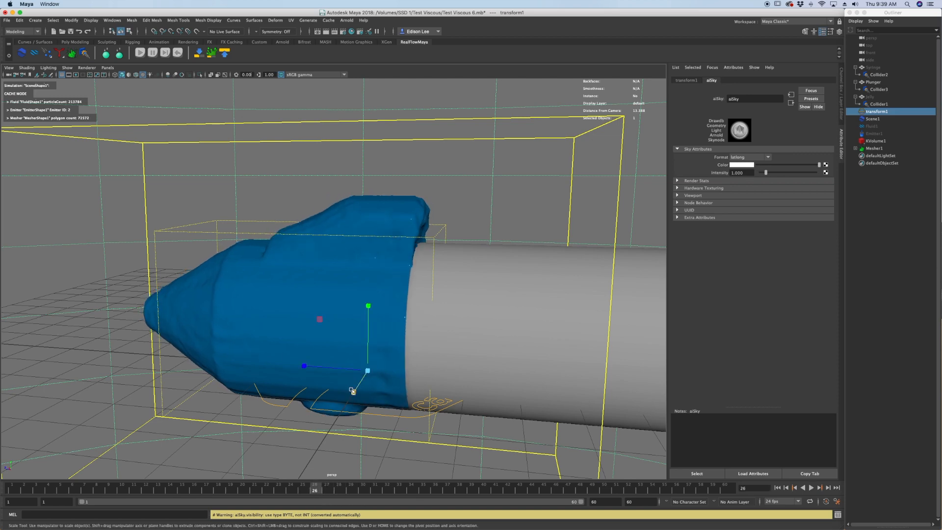
pyautogui.keyDown('alt'); pyautogui.moveTo(361, 377); pyautogui.dragTo(380, 274, button='middle'); pyautogui.keyUp('alt')
pyautogui.keyDown('alt'); pyautogui.moveTo(382, 336); pyautogui.dragTo(360, 290); pyautogui.keyUp('alt')
pyautogui.click(424, 226)
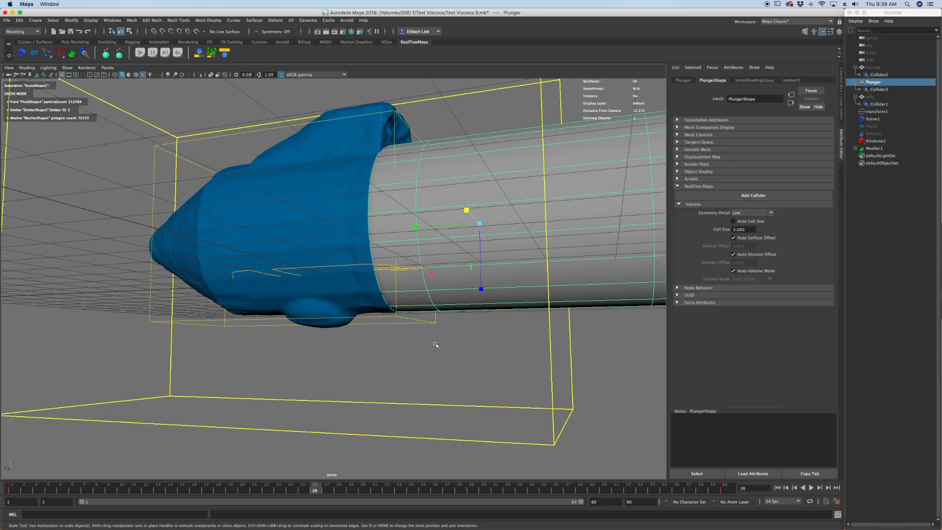
pyautogui.hotkey('ctrl', 'h')
# Frame the fluid mesh from the plunger side and render frame 26 with Arnold.
pyautogui.keyDown('alt'); pyautogui.moveTo(435, 343); pyautogui.dragTo(393, 366); pyautogui.keyUp('alt')
pyautogui.keyDown('alt'); pyautogui.moveTo(396, 216); pyautogui.dragTo(382, 314, button='middle'); pyautogui.keyUp('alt')
pyautogui.keyDown('alt'); pyautogui.moveTo(382, 314); pyautogui.dragTo(363, 313); pyautogui.keyUp('alt')
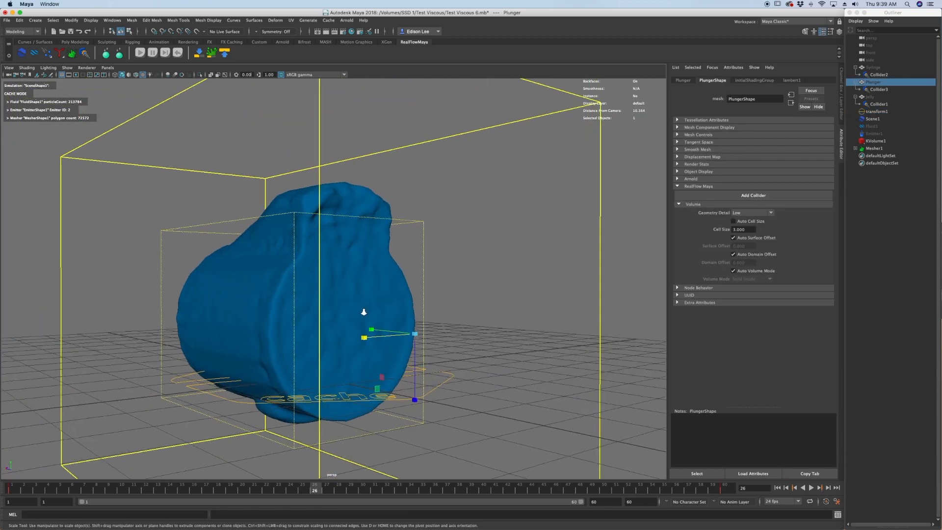
pyautogui.keyDown('alt'); pyautogui.moveTo(363, 313); pyautogui.dragTo(396, 299, button='right'); pyautogui.keyUp('alt')
pyautogui.click(328, 32)
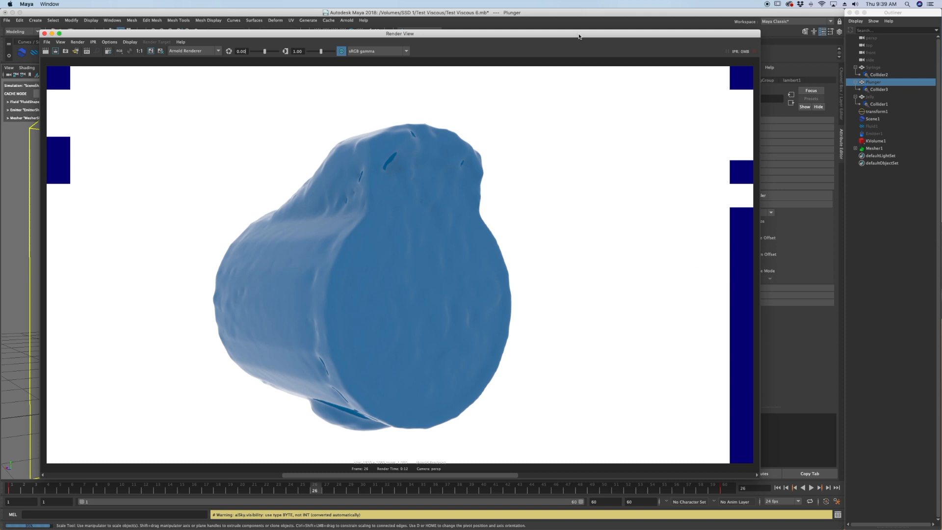
pyautogui.moveTo(579, 36); pyautogui.dragTo(0, 89)
# Go to frame 51 and examine the fluid mesh around the plunger's edge and from below.
pyautogui.scroll(-1, 497, 402)
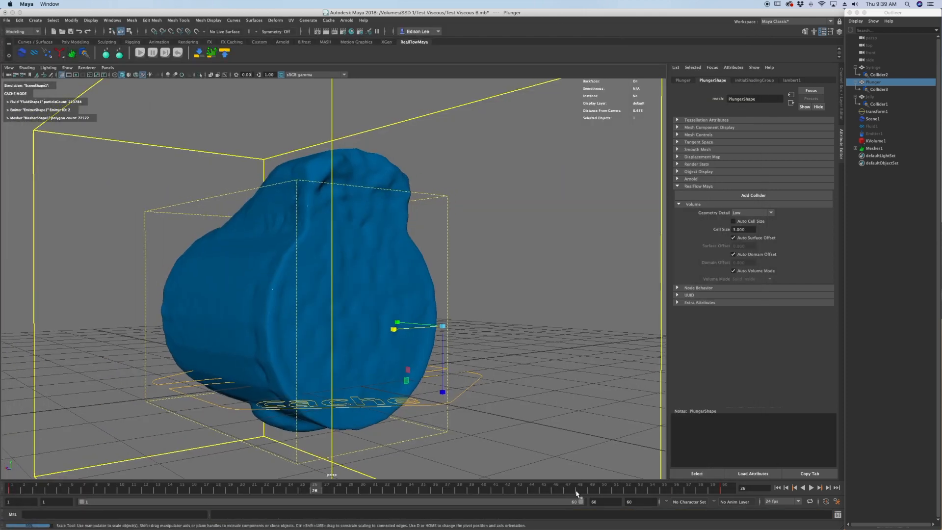
pyautogui.moveTo(577, 494); pyautogui.dragTo(617, 491)
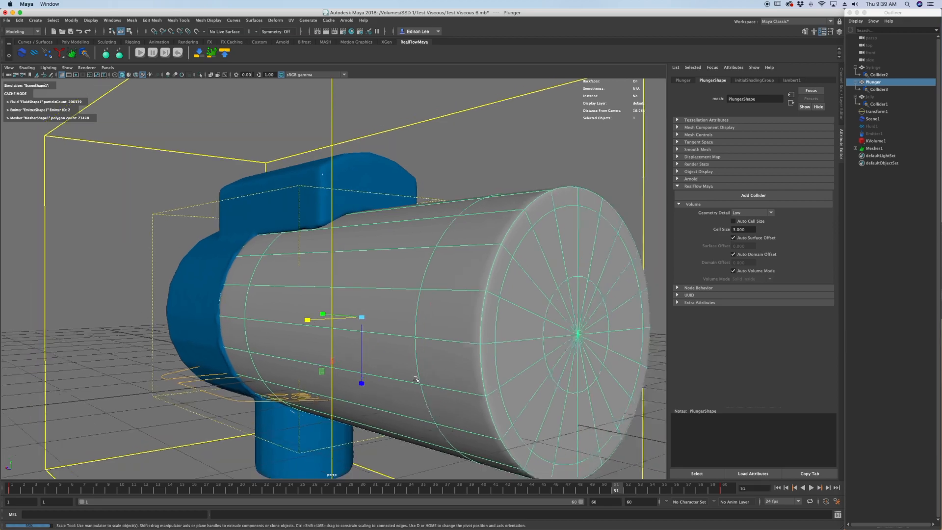
pyautogui.keyDown('alt'); pyautogui.moveTo(294, 316); pyautogui.dragTo(343, 305); pyautogui.keyUp('alt')
pyautogui.keyDown('alt'); pyautogui.moveTo(343, 305); pyautogui.dragTo(415, 321, button='middle'); pyautogui.keyUp('alt')
pyautogui.keyDown('alt'); pyautogui.moveTo(360, 324); pyautogui.dragTo(343, 290); pyautogui.keyUp('alt')
pyautogui.scroll(1, 382, 316)
pyautogui.scroll(3, 343, 290)
pyautogui.keyDown('alt'); pyautogui.moveTo(343, 290); pyautogui.dragTo(389, 309, button='middle'); pyautogui.keyUp('alt')
pyautogui.keyDown('alt'); pyautogui.moveTo(389, 309); pyautogui.dragTo(372, 268); pyautogui.keyUp('alt')
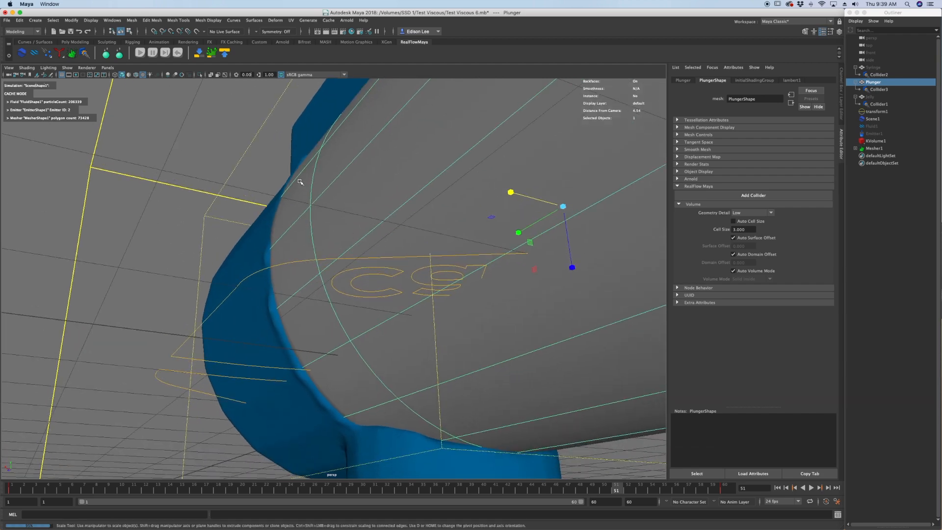
pyautogui.keyDown('alt'); pyautogui.moveTo(337, 401); pyautogui.dragTo(411, 342); pyautogui.keyUp('alt')
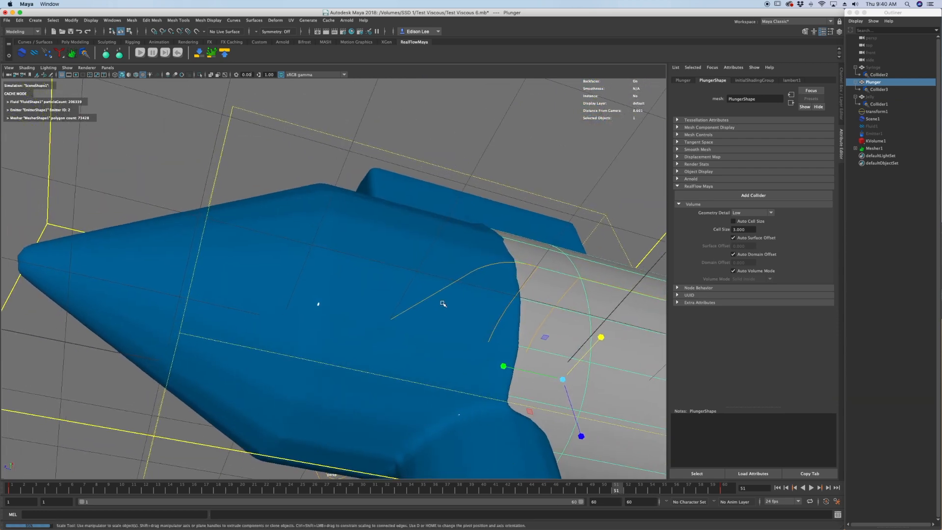
# Hide the plunger at frame 51 and frame the fluid mesh's underside with the lower outlet in view.
pyautogui.keyDown('alt'); pyautogui.moveTo(444, 301); pyautogui.dragTo(499, 393); pyautogui.keyUp('alt')
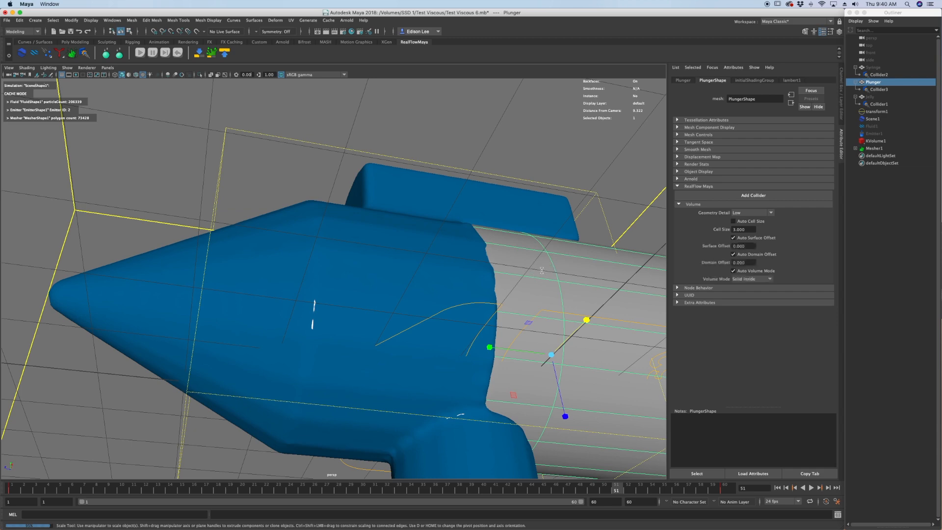
pyautogui.keyDown('alt'); pyautogui.moveTo(538, 278); pyautogui.dragTo(454, 261); pyautogui.keyUp('alt')
pyautogui.scroll(-3, 454, 262)
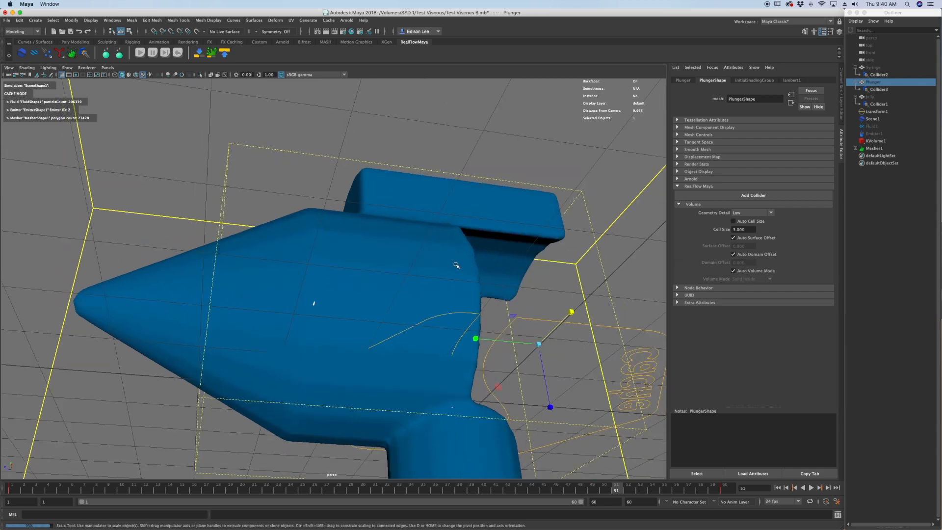
pyautogui.keyDown('alt'); pyautogui.moveTo(455, 263); pyautogui.dragTo(414, 186, button='middle'); pyautogui.keyUp('alt')
pyautogui.scroll(-2, 414, 186)
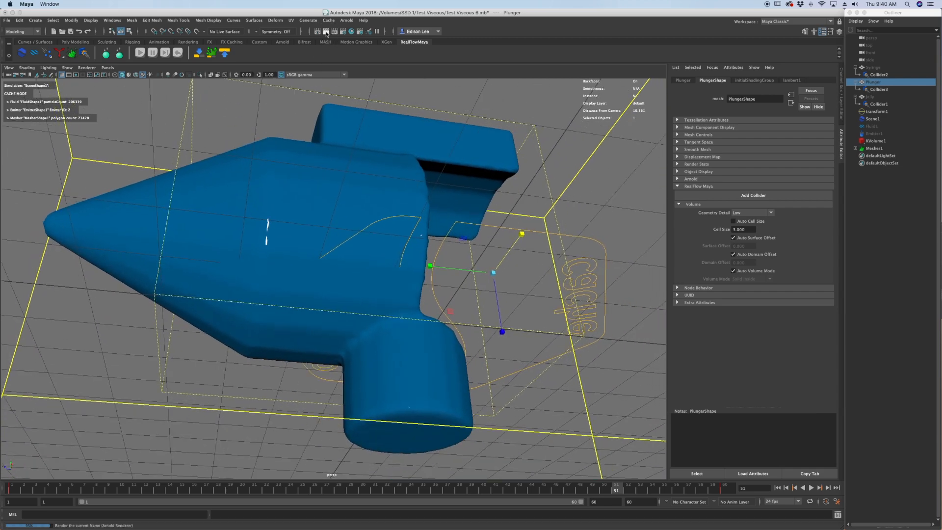
# Render frame 51 of the fluid mesh's underside with Arnold and move the render window aside.
pyautogui.click(326, 31)
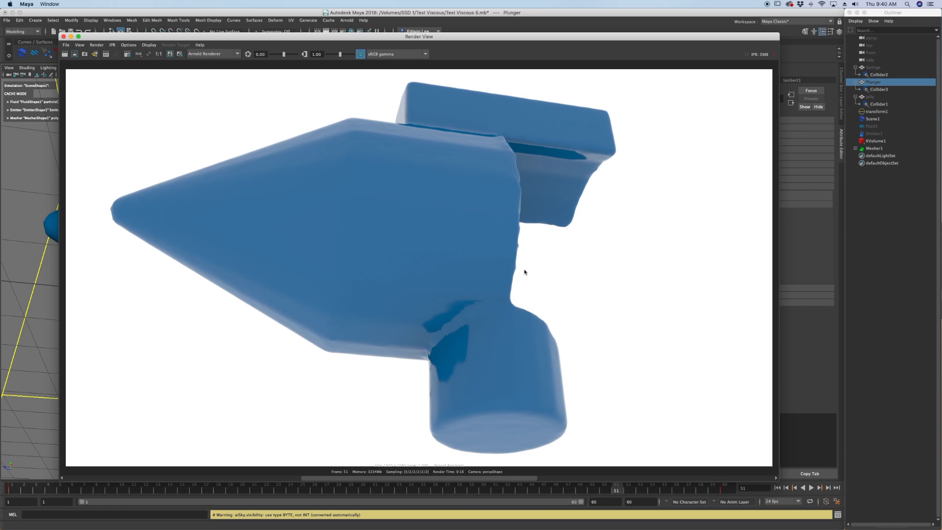
pyautogui.click(465, 39)
pyautogui.moveTo(465, 38); pyautogui.dragTo(0, 48)
# Go to frame 1 and reduce the fluid mesh's polygons by 50 percent.
pyautogui.click(278, 199)
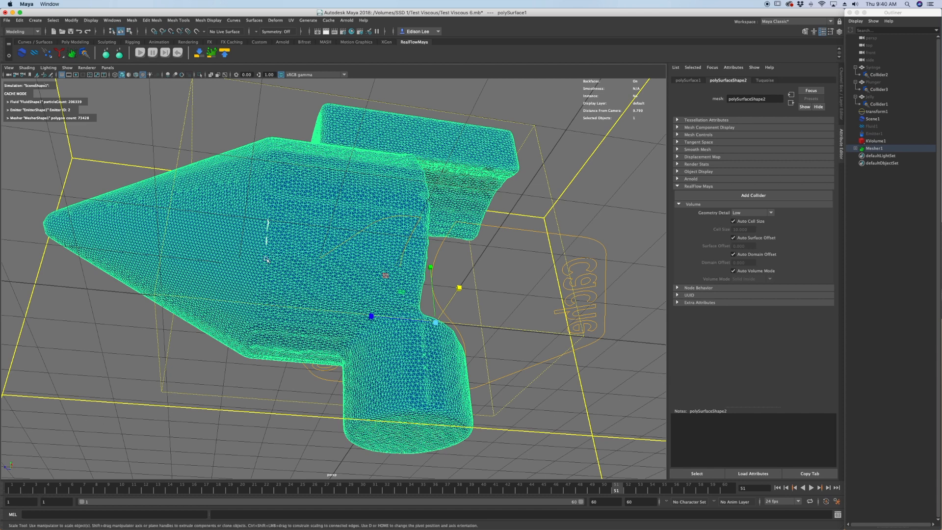
pyautogui.click(12, 488)
pyautogui.keyDown('alt'); pyautogui.moveTo(452, 396); pyautogui.dragTo(464, 293); pyautogui.keyUp('alt')
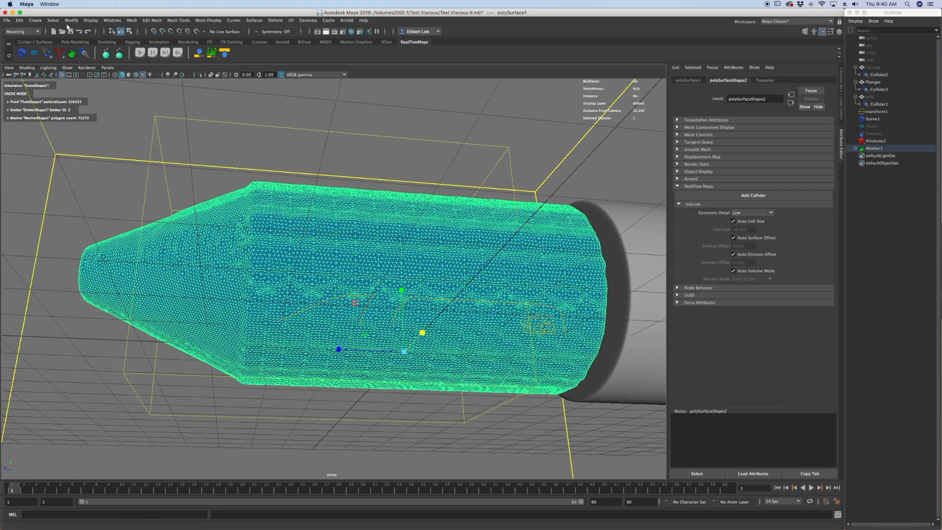
pyautogui.click(138, 22)
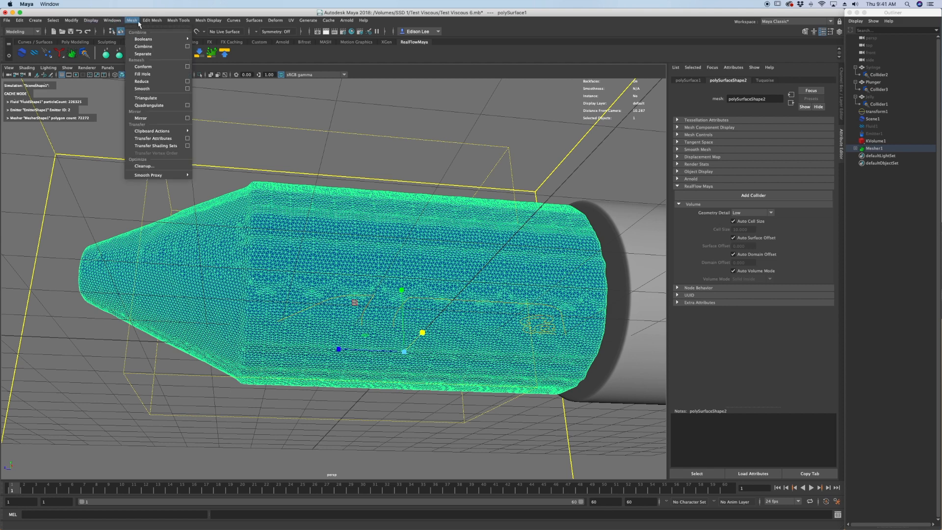
pyautogui.click(187, 83)
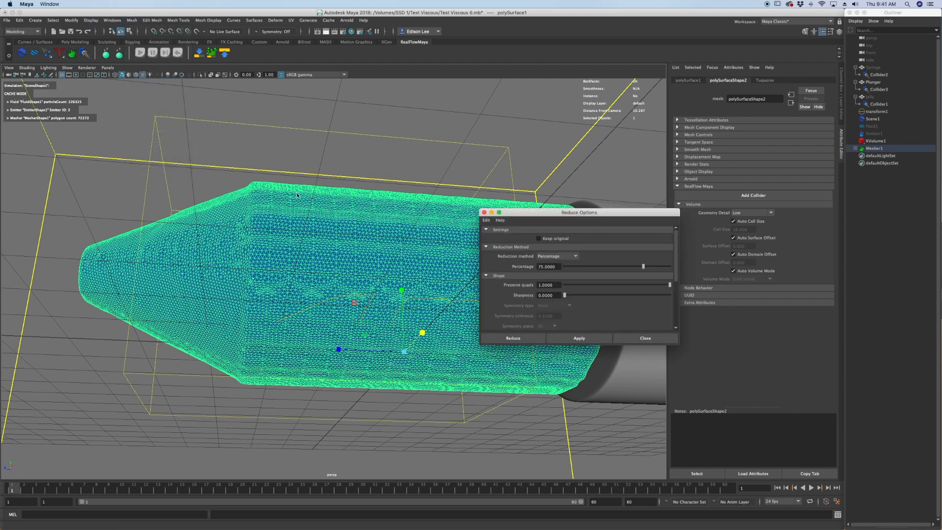
pyautogui.doubleClick(555, 265)
pyautogui.write('50')
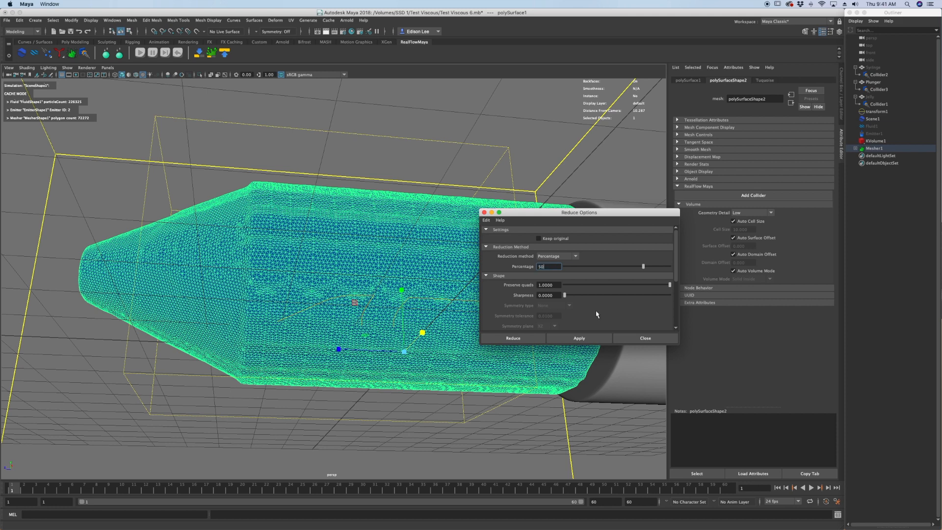
pyautogui.click(520, 338)
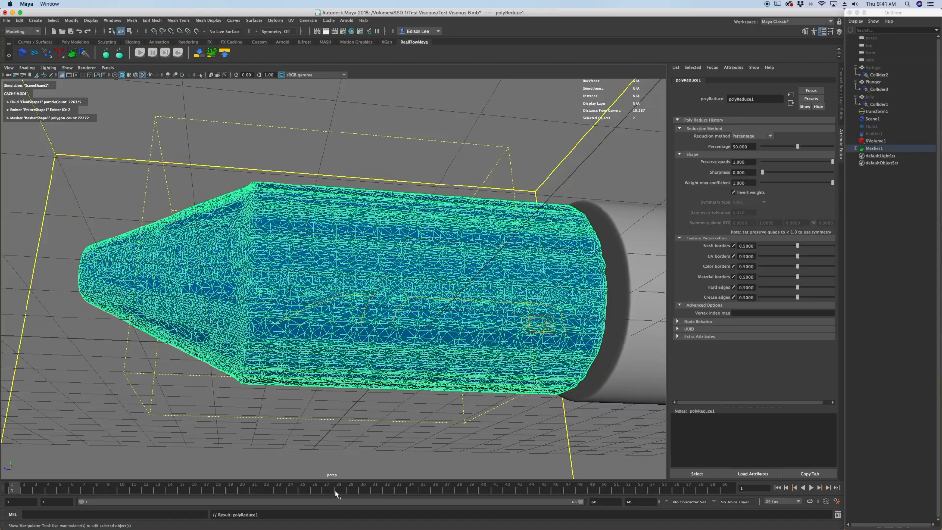
# Go to frame 29 and examine the reduced fluid mesh from the plunger side and the nozzle side.
pyautogui.keyDown('alt'); pyautogui.moveTo(385, 356); pyautogui.dragTo(380, 381); pyautogui.keyUp('alt')
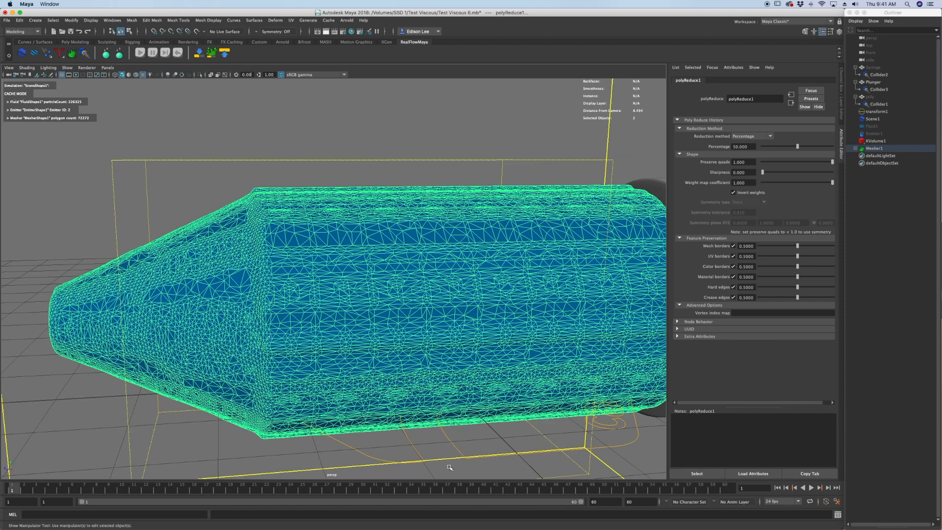
pyautogui.click(351, 490)
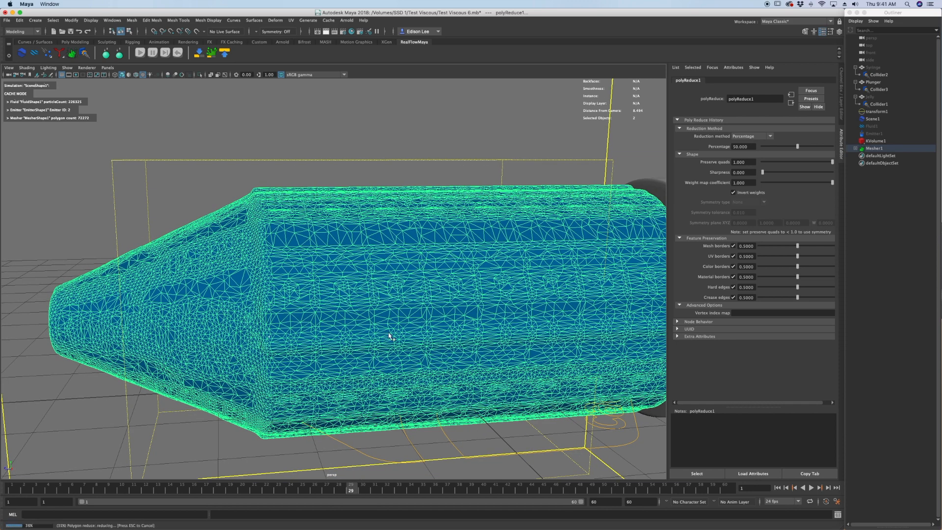
pyautogui.keyDown('alt'); pyautogui.moveTo(395, 375); pyautogui.dragTo(236, 257); pyautogui.keyUp('alt')
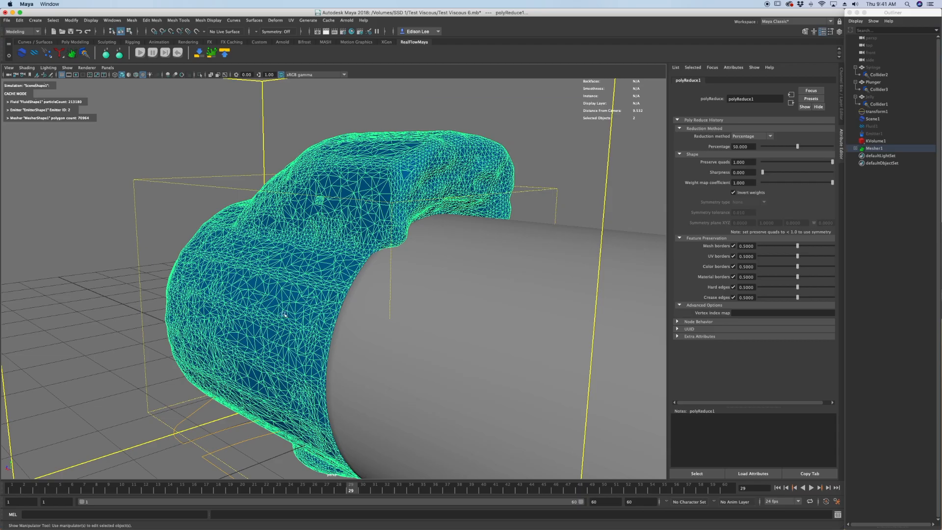
pyautogui.keyDown('alt'); pyautogui.moveTo(284, 314); pyautogui.dragTo(357, 271); pyautogui.keyUp('alt')
pyautogui.keyDown('alt'); pyautogui.moveTo(407, 327); pyautogui.dragTo(398, 326); pyautogui.keyUp('alt')
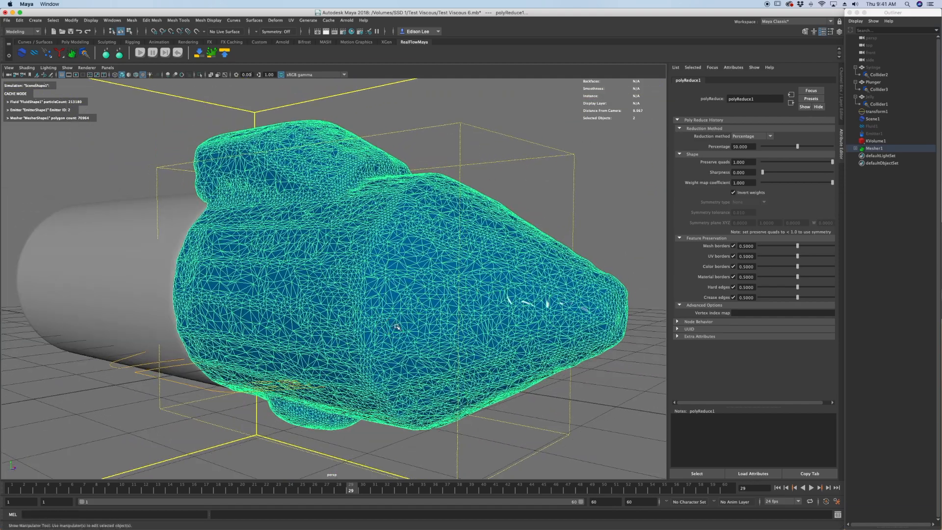
# Apply a second 50 percent reduction to the fluid mesh and check its surface without the wireframe highlight.
pyautogui.press('g')
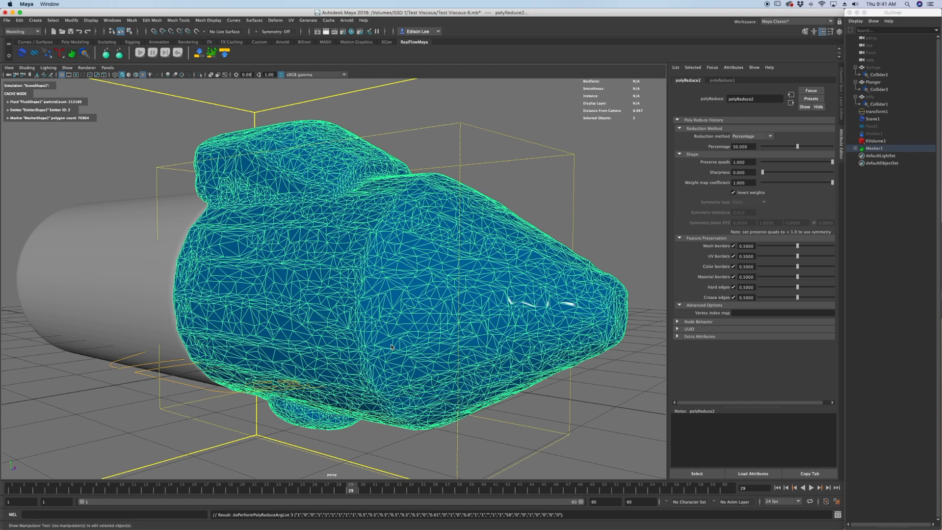
pyautogui.keyDown('alt'); pyautogui.moveTo(498, 258); pyautogui.dragTo(487, 263); pyautogui.keyUp('alt')
pyautogui.click(618, 200)
pyautogui.keyDown('alt'); pyautogui.moveTo(558, 215); pyautogui.dragTo(525, 207); pyautogui.keyUp('alt')
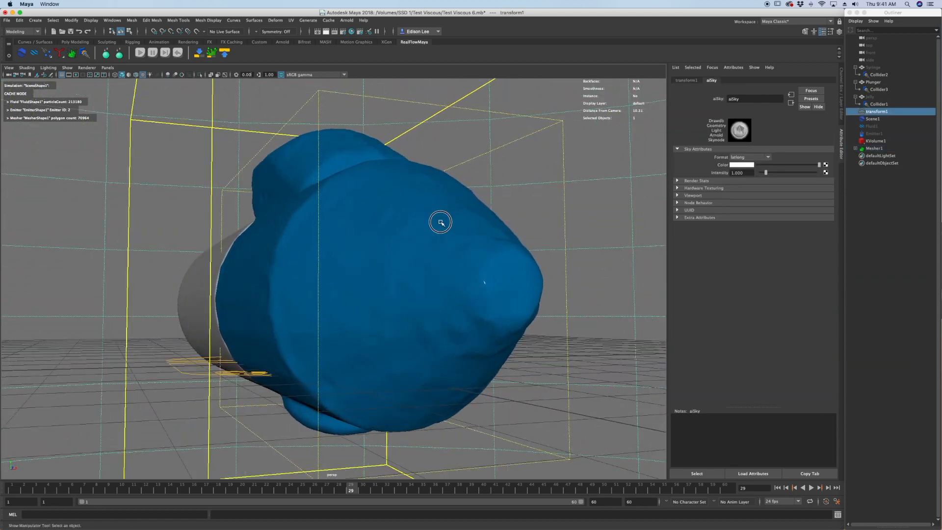
pyautogui.click(418, 243)
pyautogui.keyDown('alt'); pyautogui.moveTo(412, 253); pyautogui.dragTo(401, 287); pyautogui.keyUp('alt')
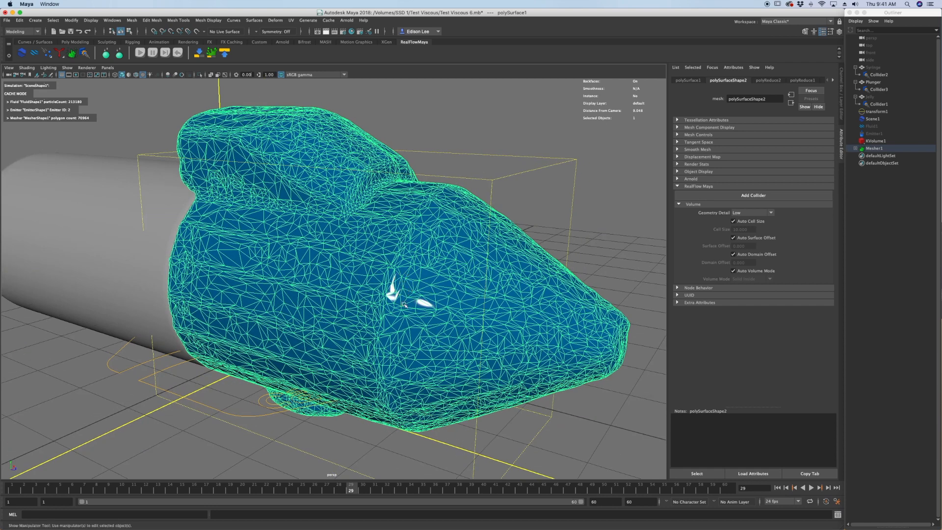
# Reduce the fluid mesh by 50 percent a third time and turn on its smooth mesh preview.
pyautogui.press('3')
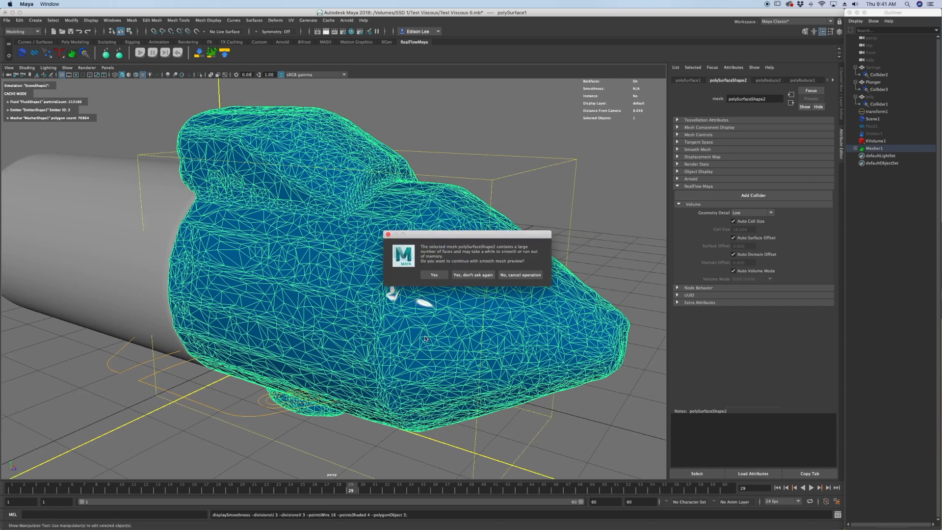
pyautogui.click(519, 275)
pyautogui.press('g')
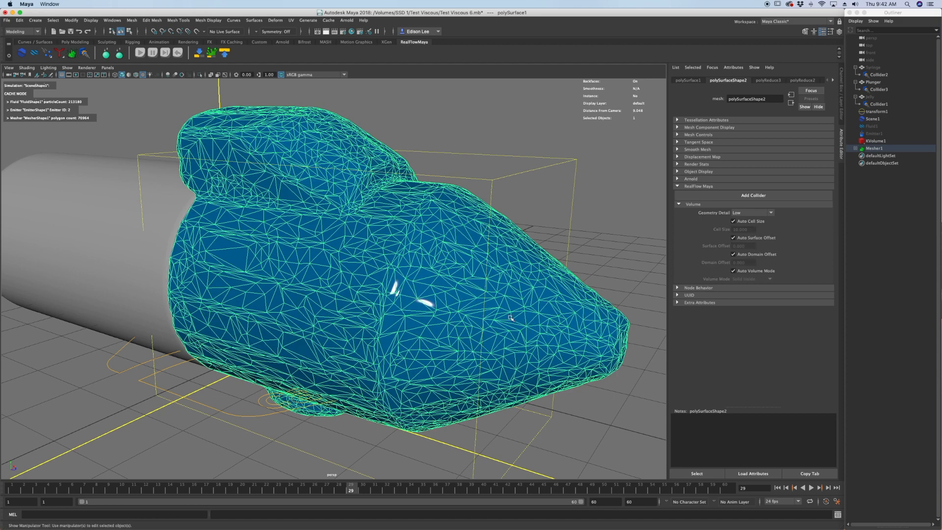
pyautogui.keyDown('alt'); pyautogui.moveTo(510, 318); pyautogui.dragTo(501, 390); pyautogui.keyUp('alt')
pyautogui.press('3')
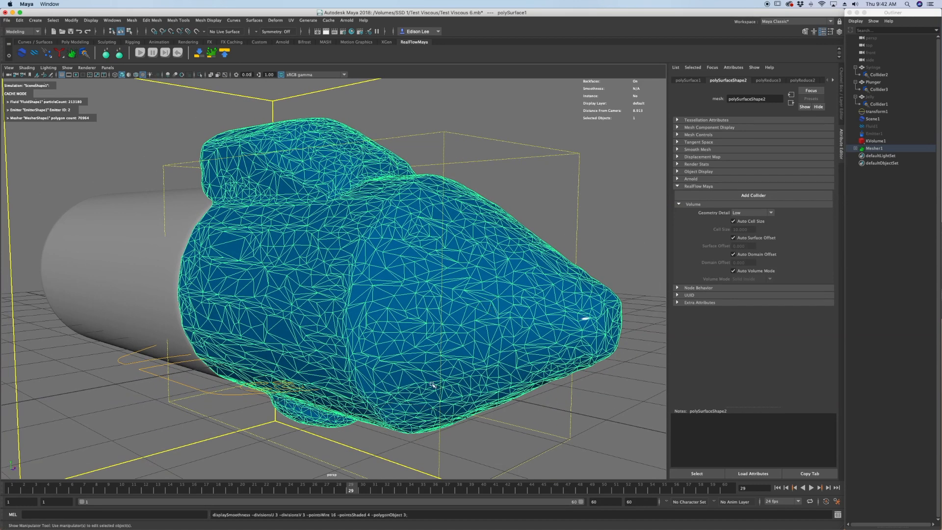
pyautogui.click(574, 223)
pyautogui.moveTo(574, 222)
pyautogui.keyDown('alt'); pyautogui.mouseDown()
pyautogui.moveTo(572, 237)
pyautogui.moveTo(560, 235)
pyautogui.moveTo(572, 234)
pyautogui.mouseUp(); pyautogui.keyUp('alt')
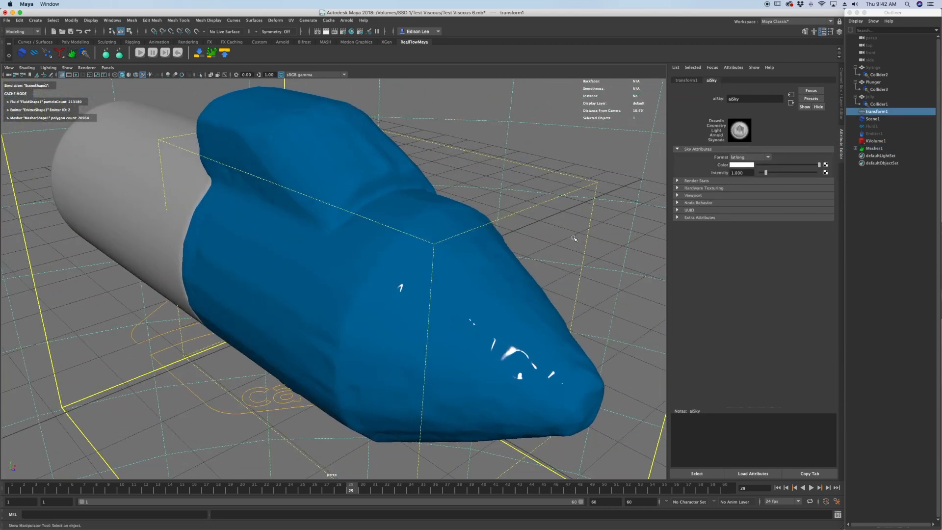
# Render the reduced fluid mesh at frame 29 with Arnold and move the render window aside.
pyautogui.moveTo(0, 73); pyautogui.dragTo(812, 46)
pyautogui.click(133, 62)
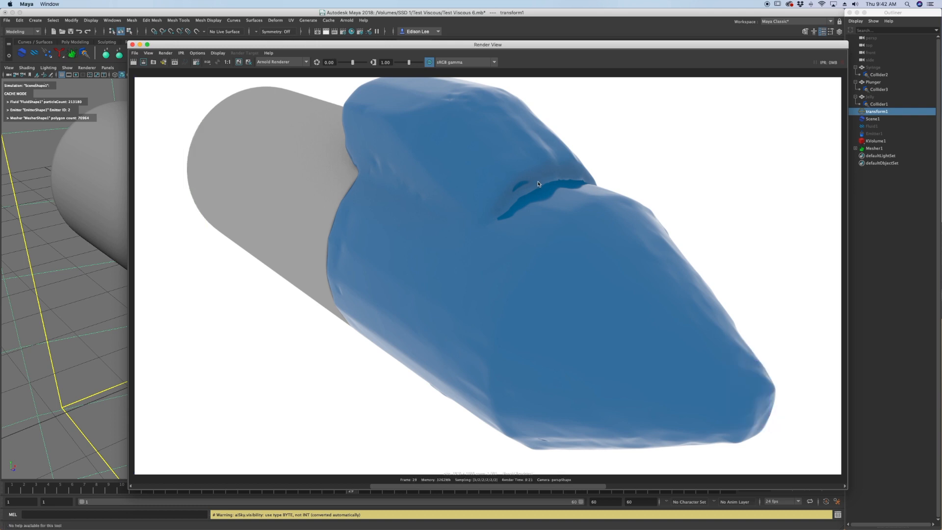
pyautogui.moveTo(578, 47); pyautogui.dragTo(538, 59)
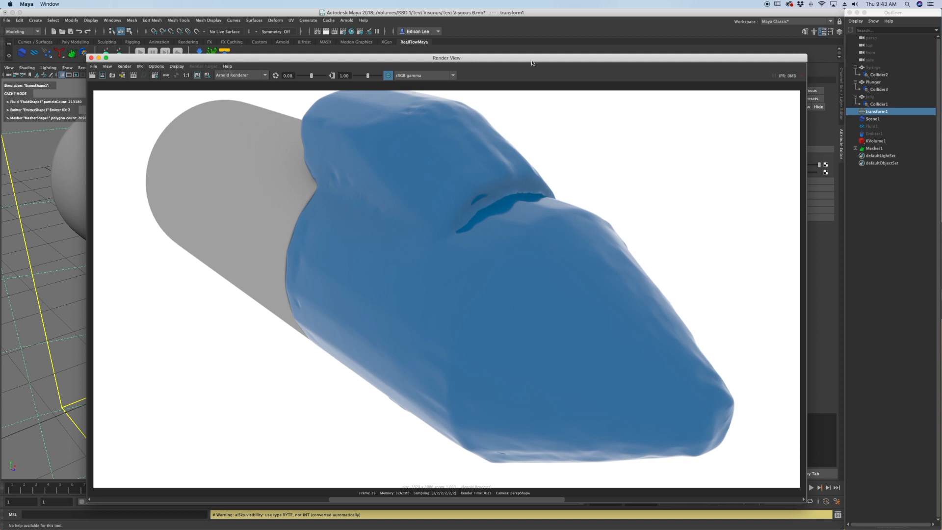
pyautogui.moveTo(537, 58); pyautogui.dragTo(519, 55)
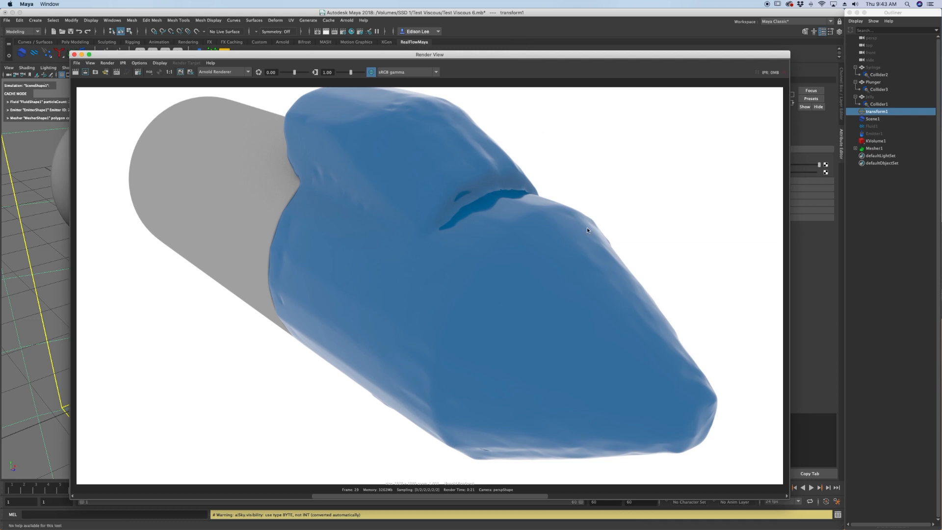
pyautogui.moveTo(590, 56); pyautogui.dragTo(0, 57)
# Go to frame 60, fit the fluid mesh's pointed tip in view and render it with Arnold.
pyautogui.click(725, 488)
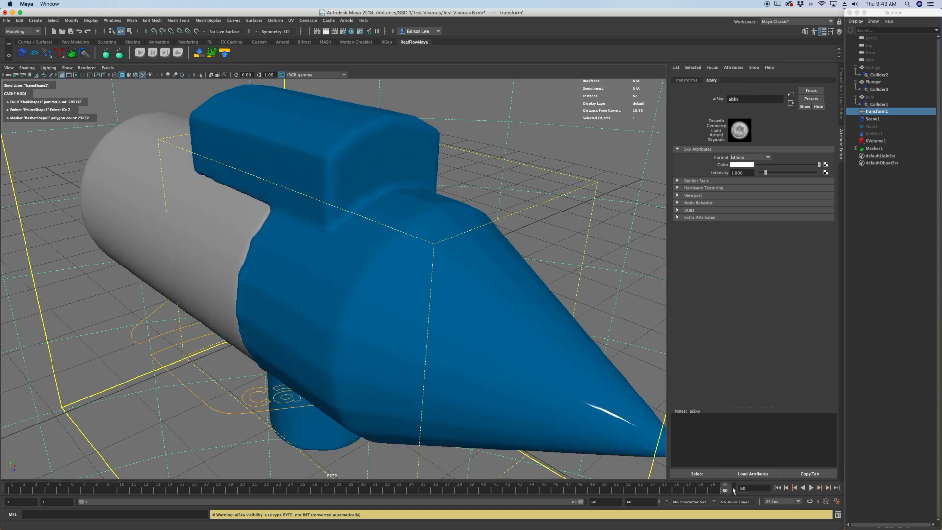
pyautogui.keyDown('alt'); pyautogui.moveTo(631, 376); pyautogui.dragTo(489, 317, button='middle'); pyautogui.keyUp('alt')
pyautogui.scroll(-1, 489, 316)
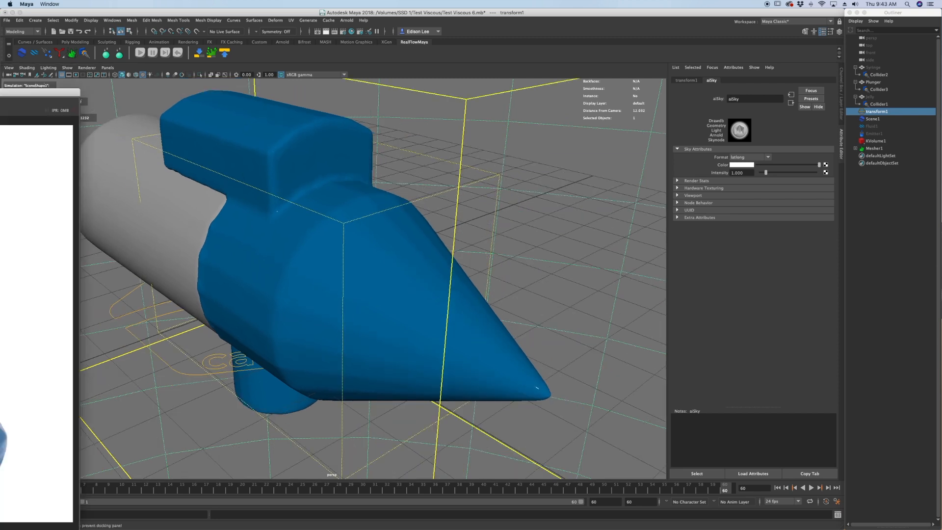
pyautogui.moveTo(0, 88); pyautogui.dragTo(553, 40)
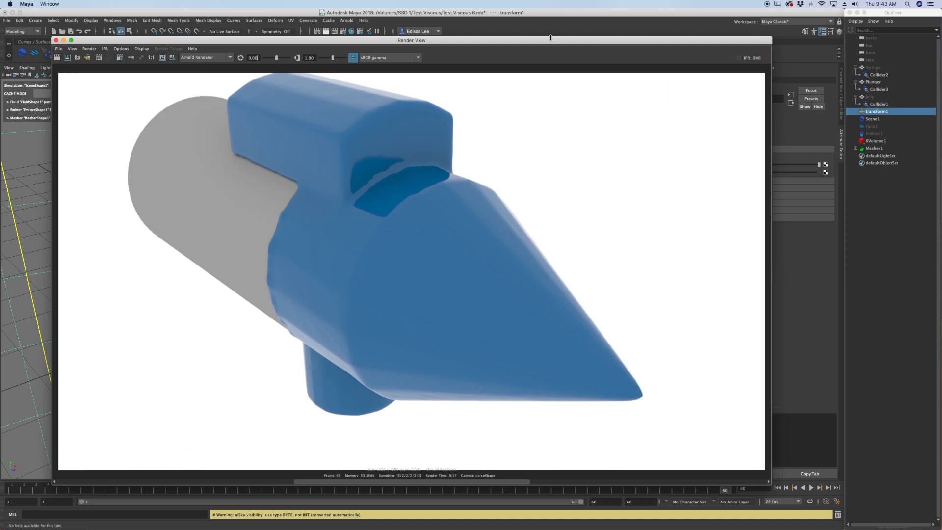
pyautogui.moveTo(551, 41); pyautogui.dragTo(0, 52)
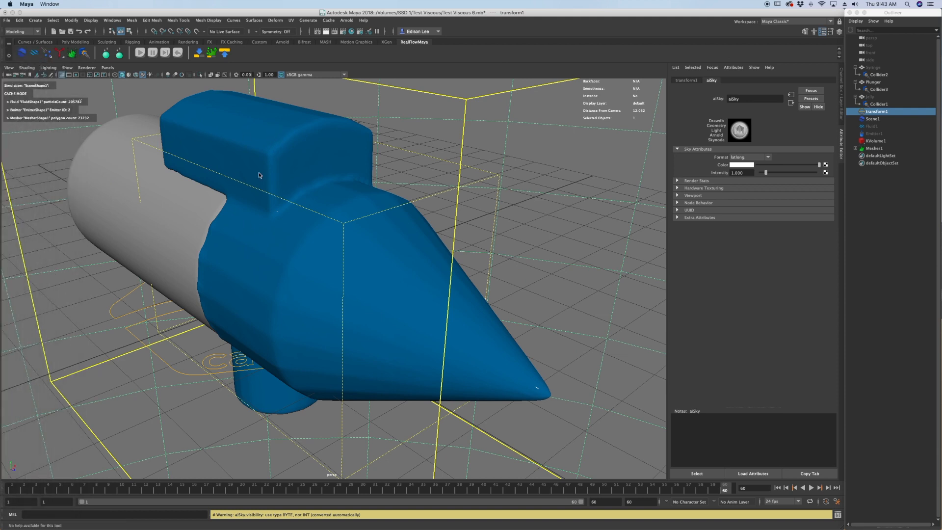
pyautogui.moveTo(0, 49); pyautogui.dragTo(736, 46)
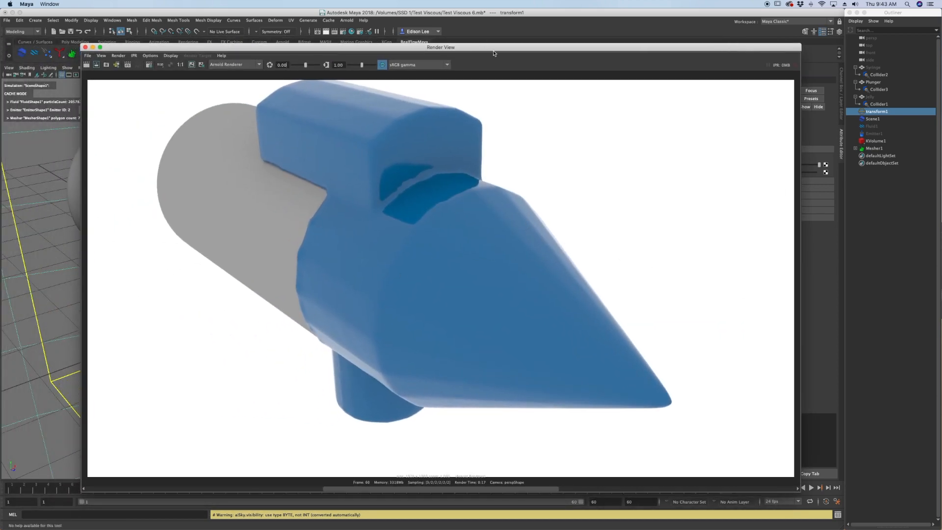
pyautogui.moveTo(492, 49); pyautogui.dragTo(0, 53)
# Hide the plunger at frame 60 and frame the fluid mesh's plunger cavity from below.
pyautogui.keyDown('alt'); pyautogui.moveTo(398, 309); pyautogui.dragTo(292, 261); pyautogui.keyUp('alt')
pyautogui.scroll(5, 483, 372)
pyautogui.keyDown('alt'); pyautogui.moveTo(553, 274); pyautogui.dragTo(476, 305); pyautogui.keyUp('alt')
pyautogui.click(520, 270)
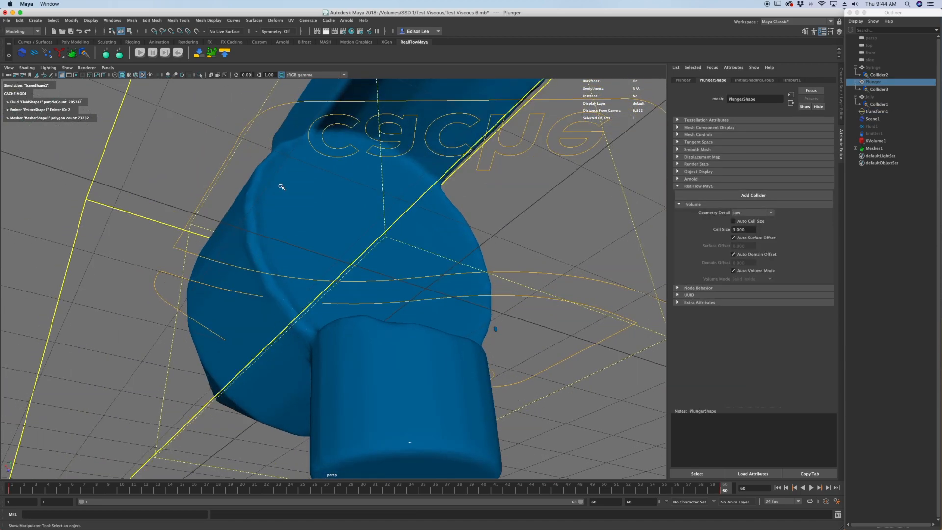
pyautogui.keyDown('alt'); pyautogui.moveTo(336, 256); pyautogui.dragTo(307, 238); pyautogui.keyUp('alt')
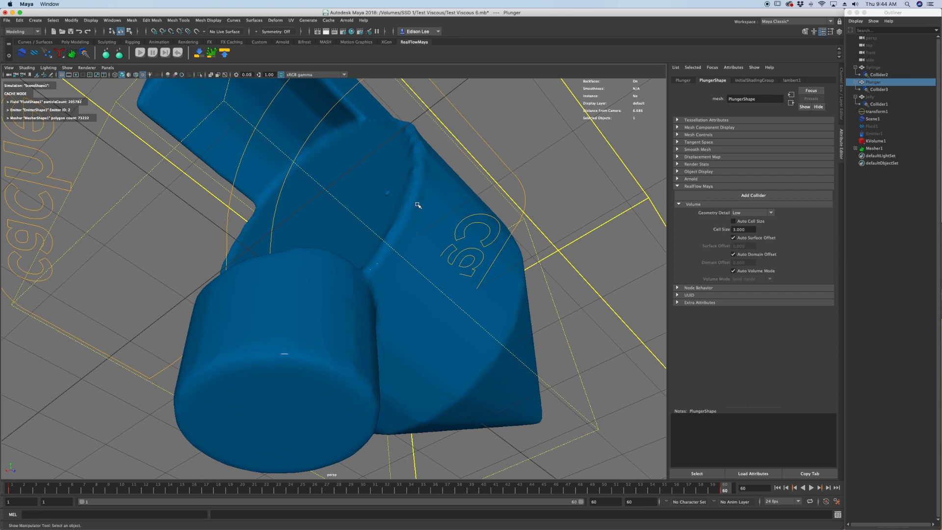
pyautogui.keyDown('alt'); pyautogui.moveTo(418, 205); pyautogui.dragTo(370, 271); pyautogui.keyUp('alt')
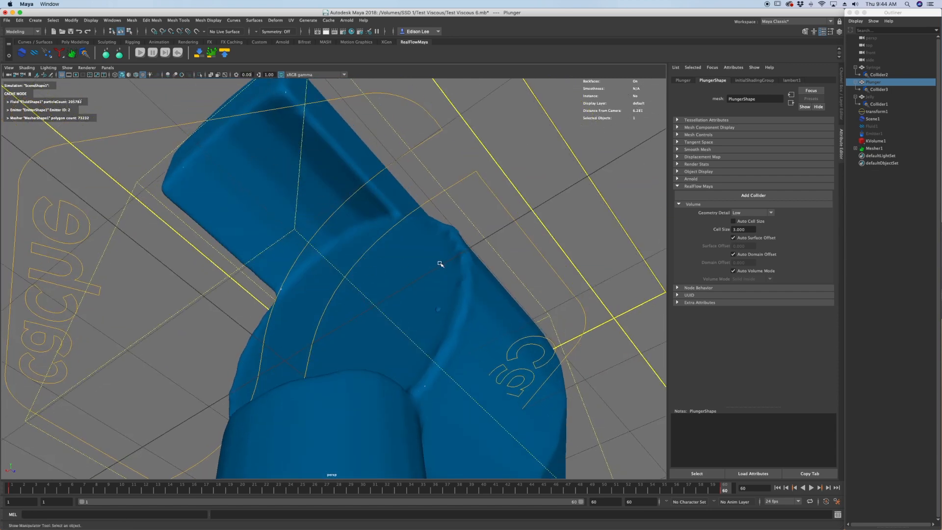
pyautogui.keyDown('alt'); pyautogui.moveTo(415, 318); pyautogui.dragTo(407, 318); pyautogui.keyUp('alt')
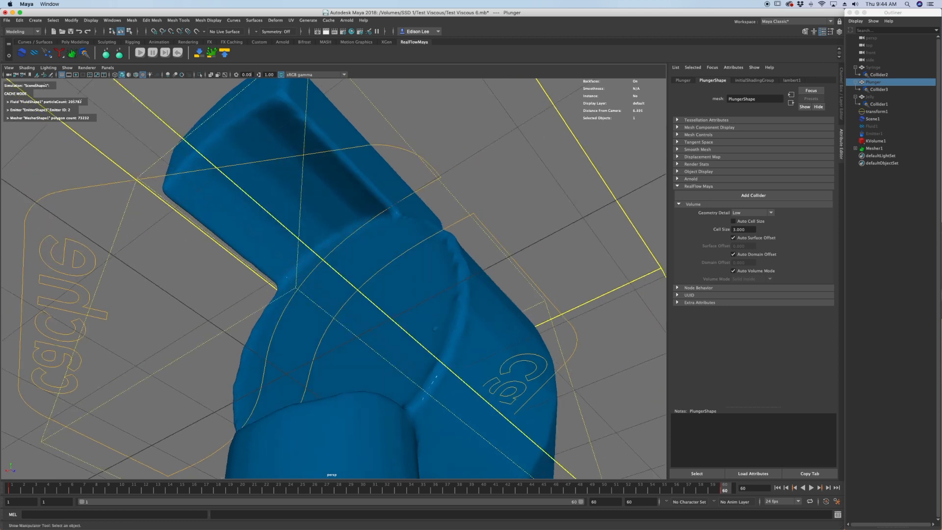
# Render the plunger cavity view of frame 60 with Arnold and zoom in on the rendered image.
pyautogui.moveTo(1, 59); pyautogui.dragTo(535, 52)
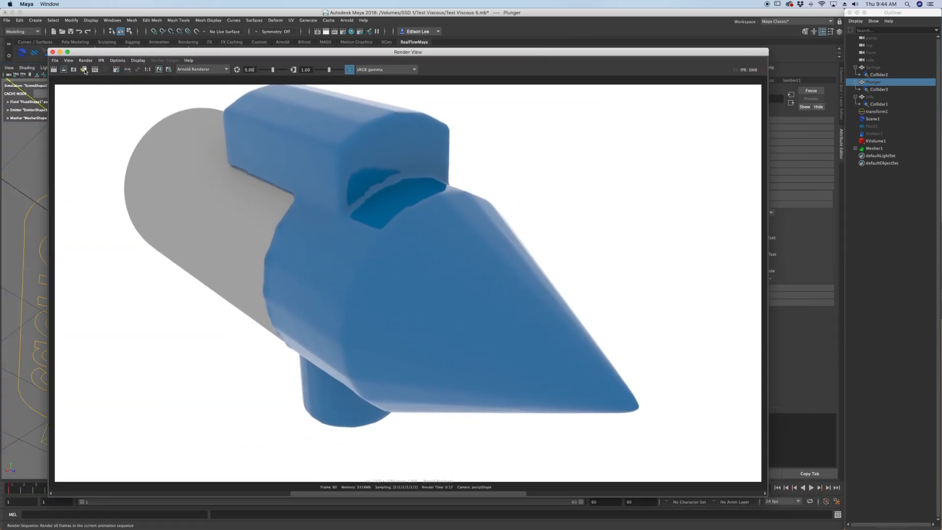
pyautogui.click(55, 69)
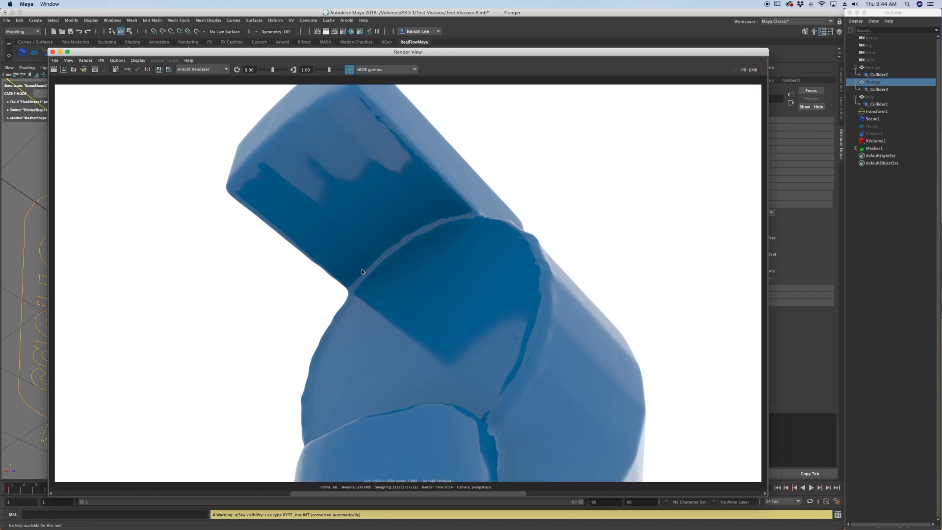
pyautogui.moveTo(327, 58); pyautogui.dragTo(318, 36)
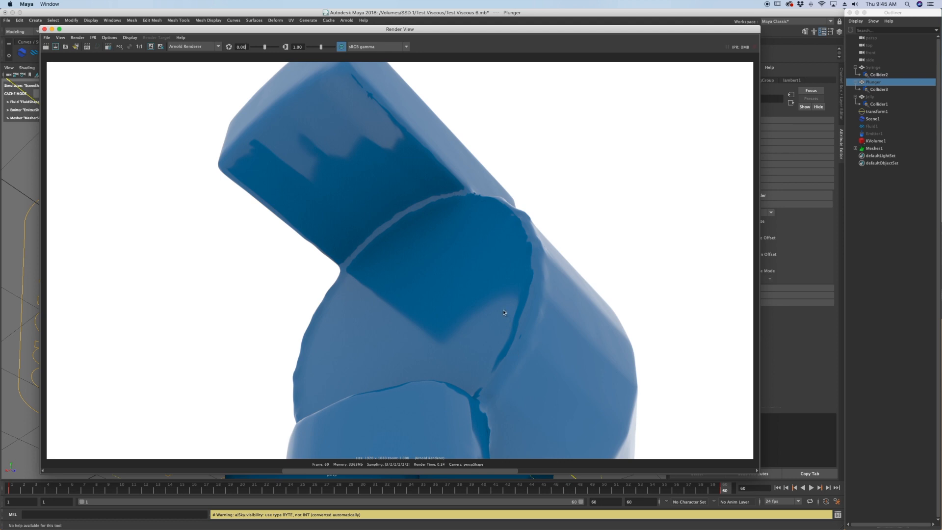
pyautogui.keyDown('alt'); pyautogui.moveTo(503, 310); pyautogui.dragTo(491, 309, button='right'); pyautogui.keyUp('alt')
pyautogui.scroll(2, 489, 311)
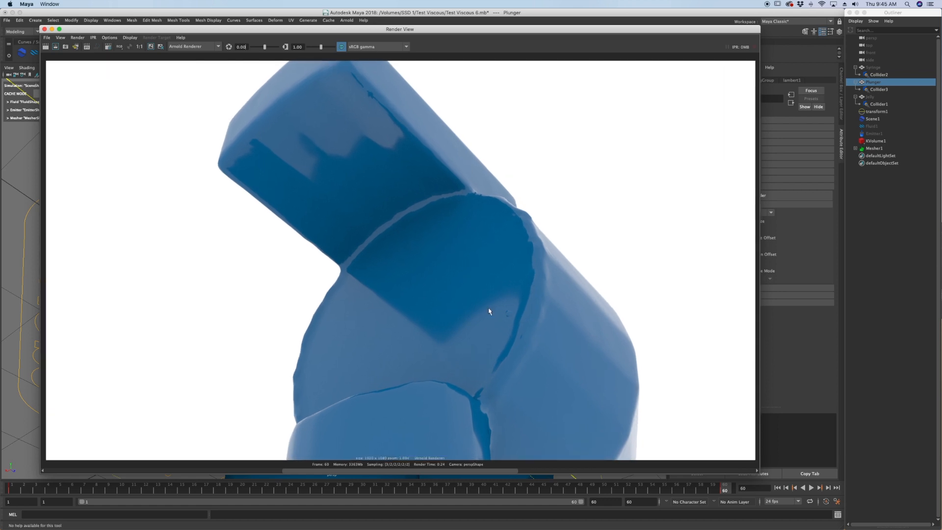